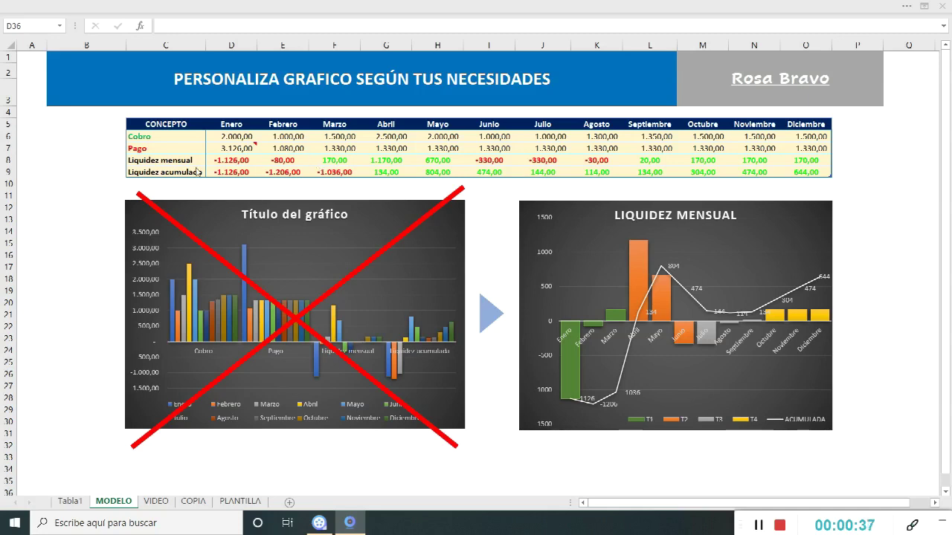
- Inspect the finished LIQUIDEZ MENSUAL example chart, then switch to the PLANTILLA sheet
left_click(172, 123)
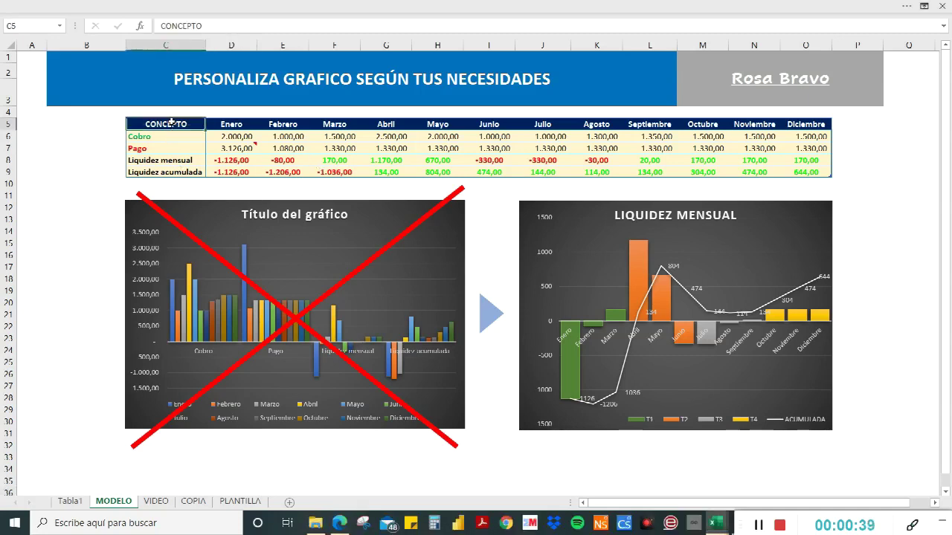
left_click(794, 175, "shift")
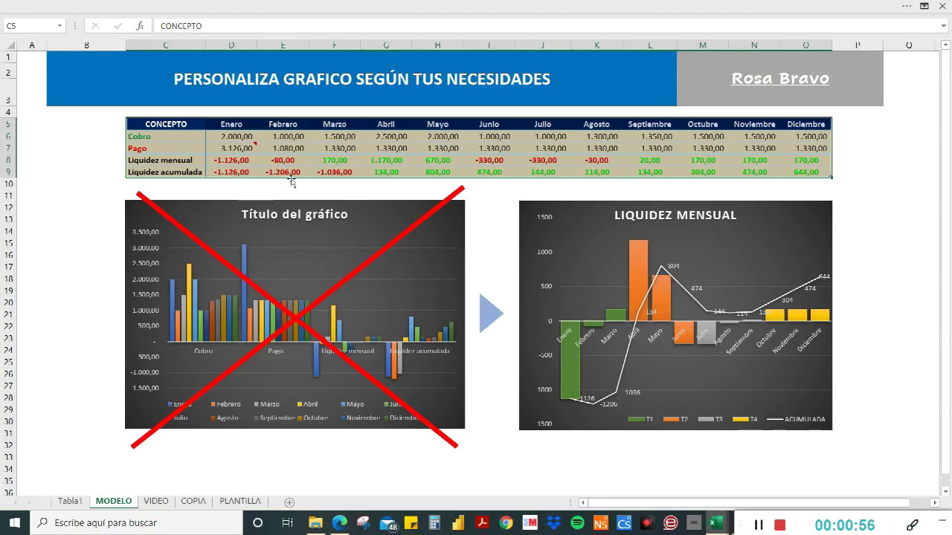
left_click(340, 160)
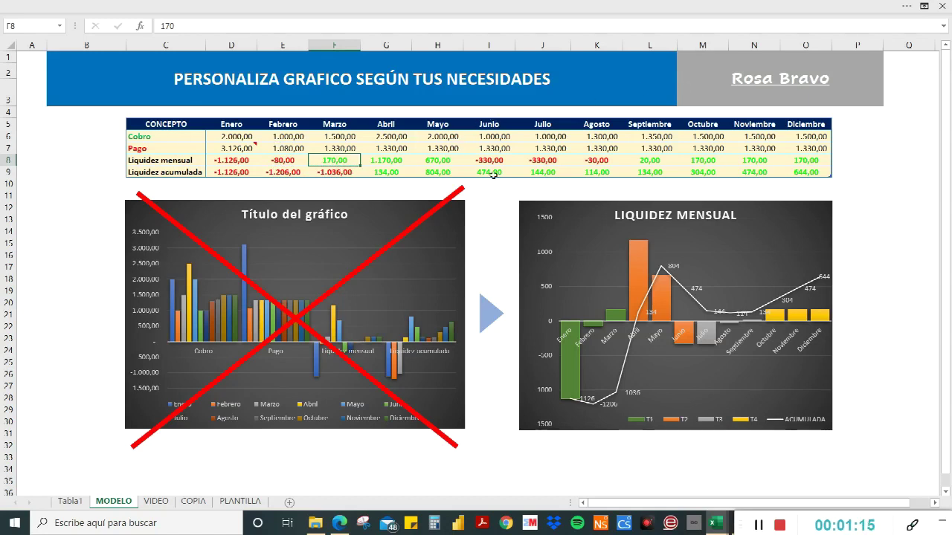
left_click(750, 217)
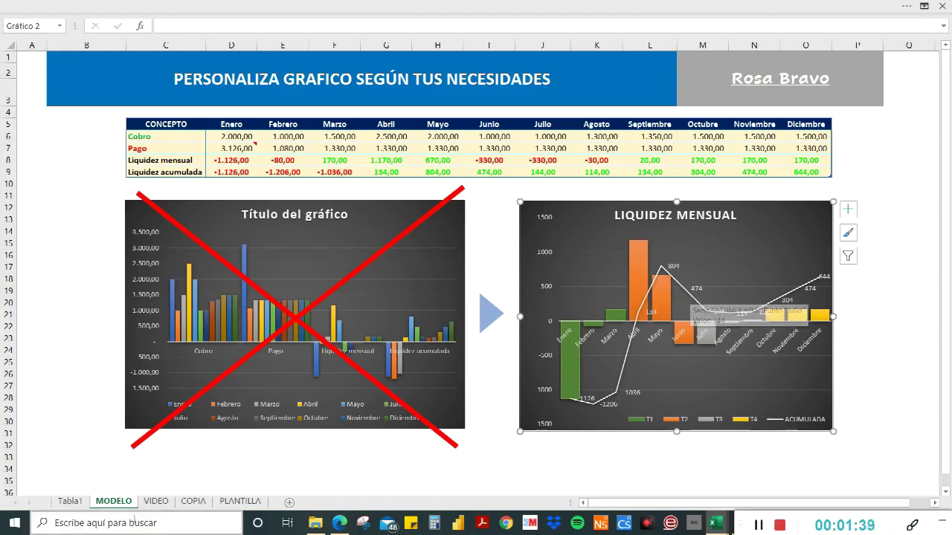
left_click(233, 502)
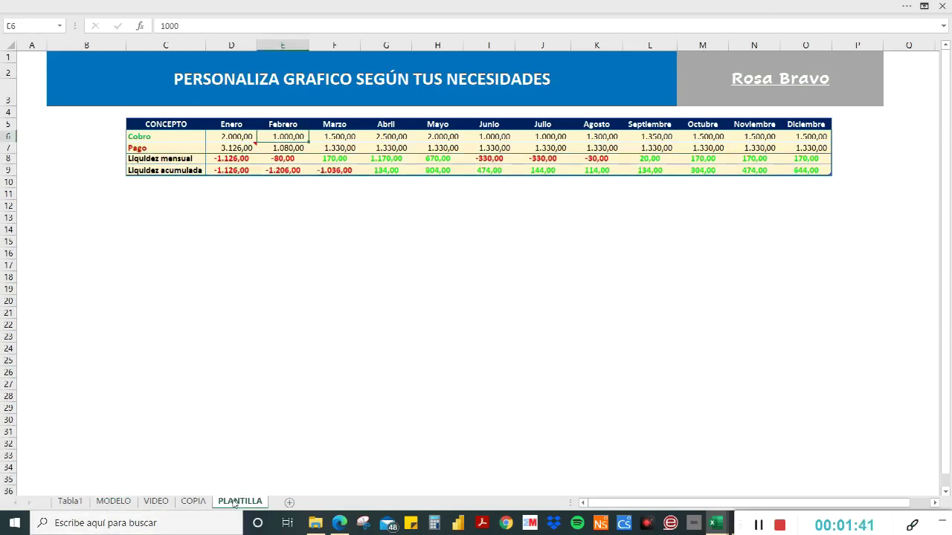
- Select the table C5:O9 and bring up the Insertar chart options
left_click(147, 125)
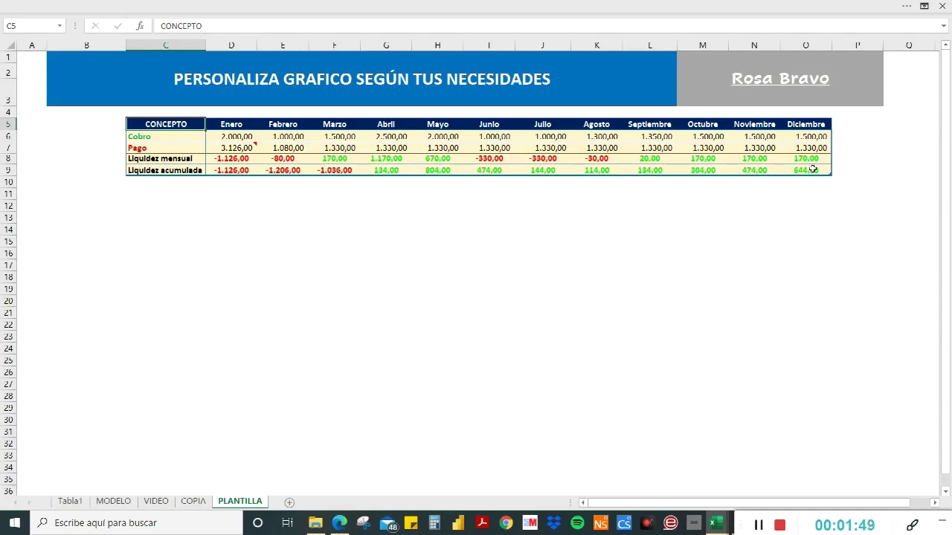
left_click(813, 169, "shift")
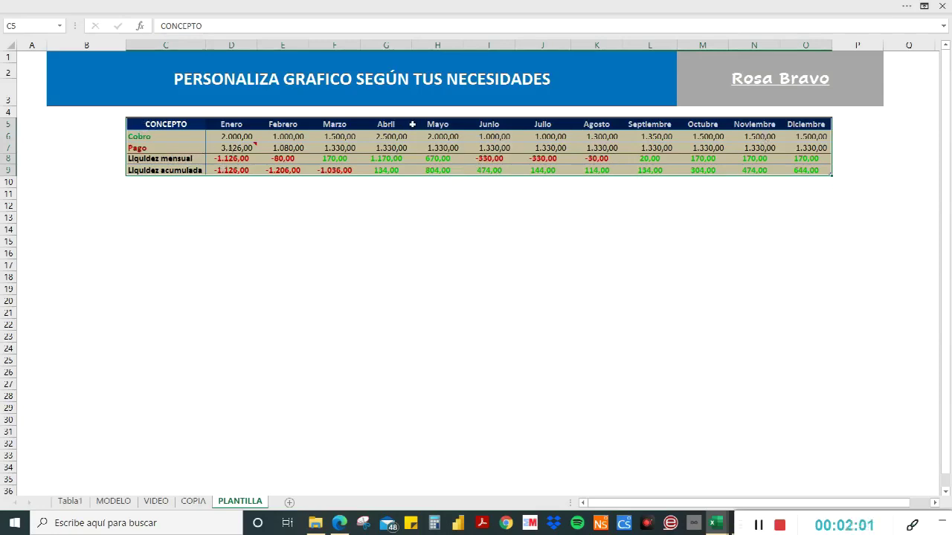
left_click(145, 8)
left_click(99, 30)
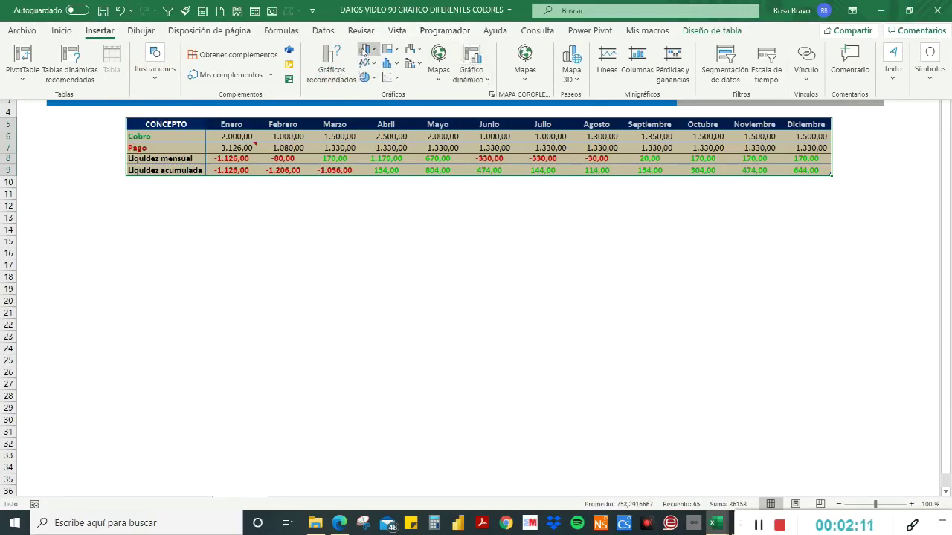
- Insert a clustered column chart of the table and stretch it wider and taller
left_click(364, 50)
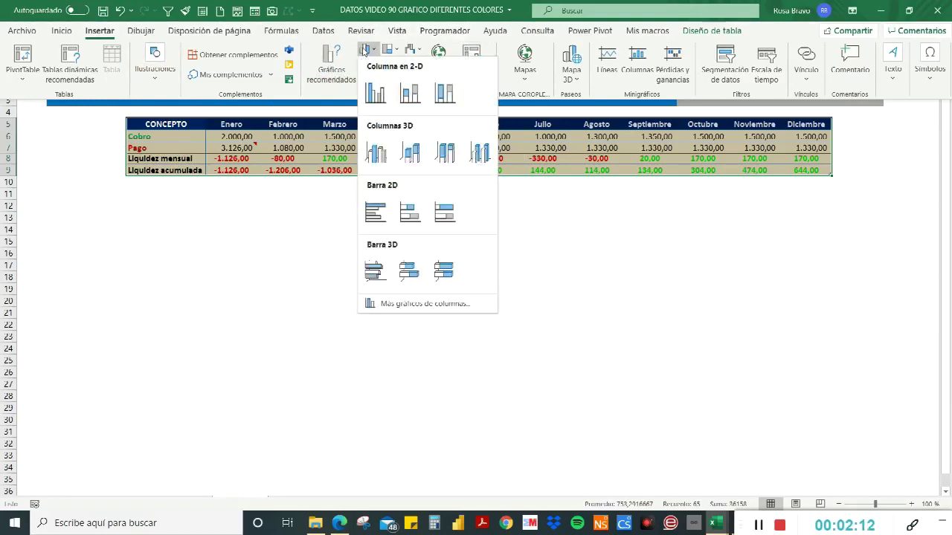
left_click(375, 93)
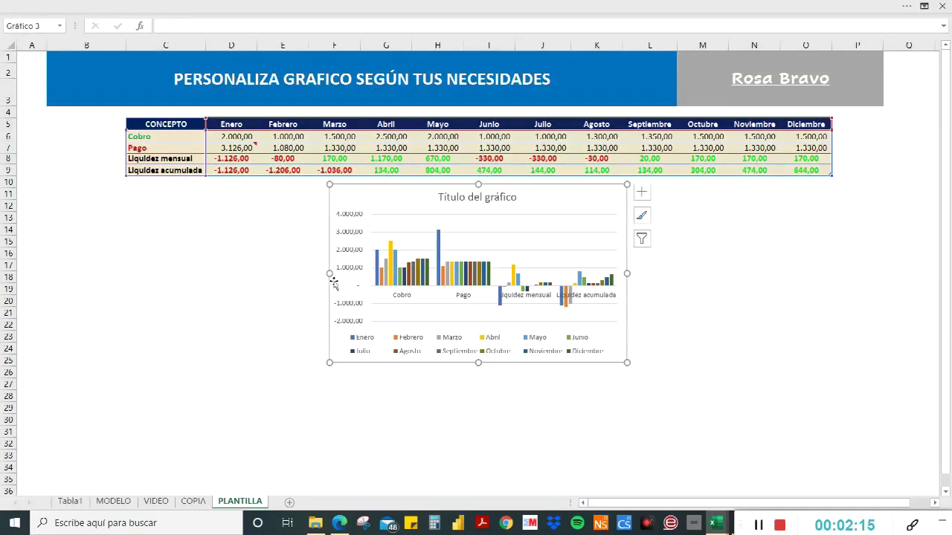
left_click_drag(329, 273, 153, 257)
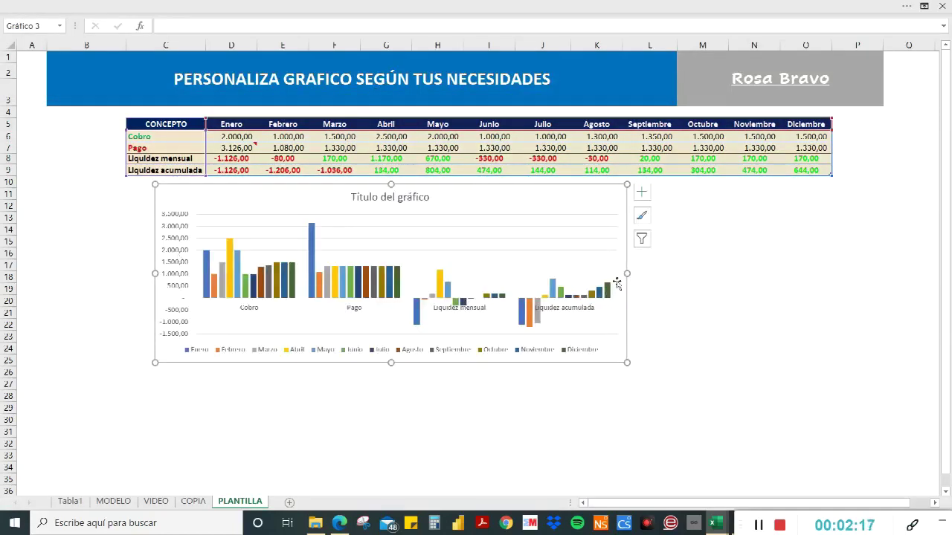
left_click_drag(628, 273, 820, 273)
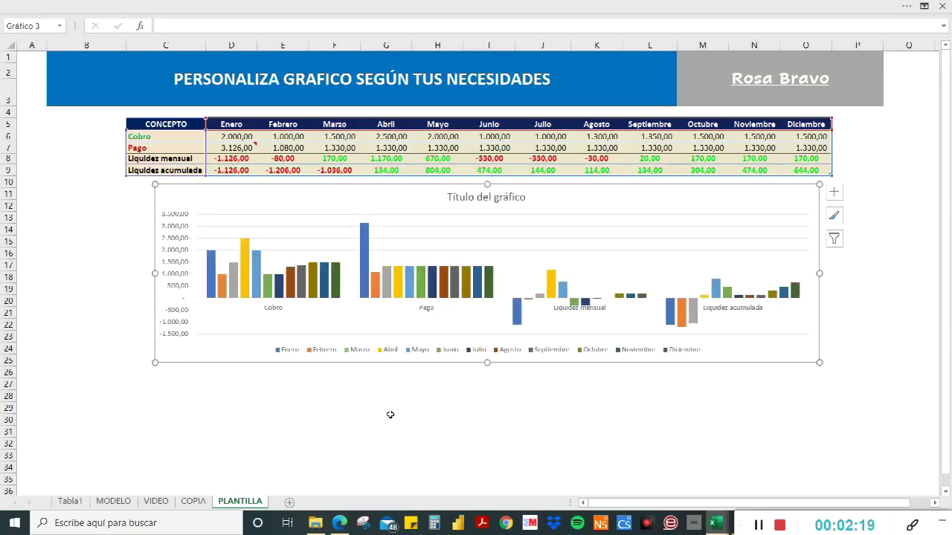
left_click_drag(482, 365, 484, 389)
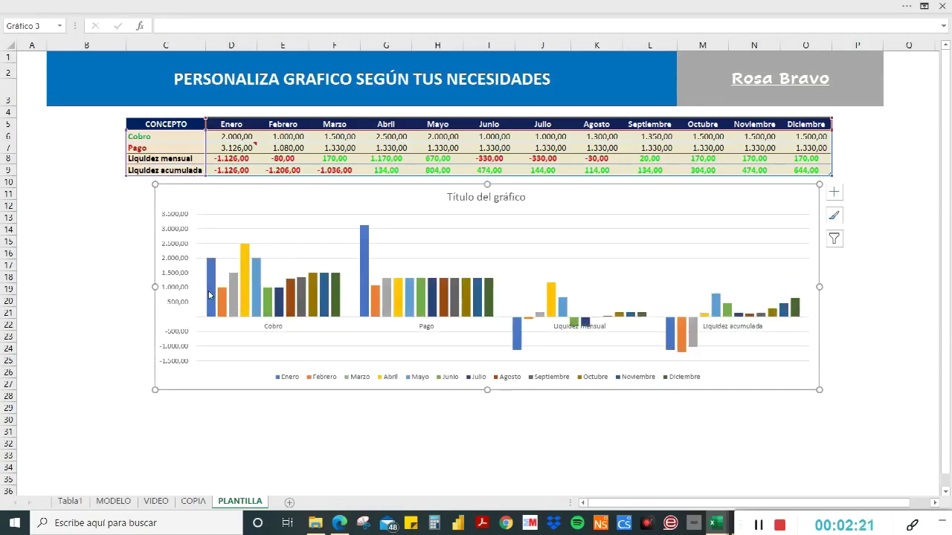
left_click_drag(146, 285, 139, 286)
- Replace the placeholder chart title with 'LIQUIDEZ MENSUAL'
left_click(482, 197)
double_click(478, 197)
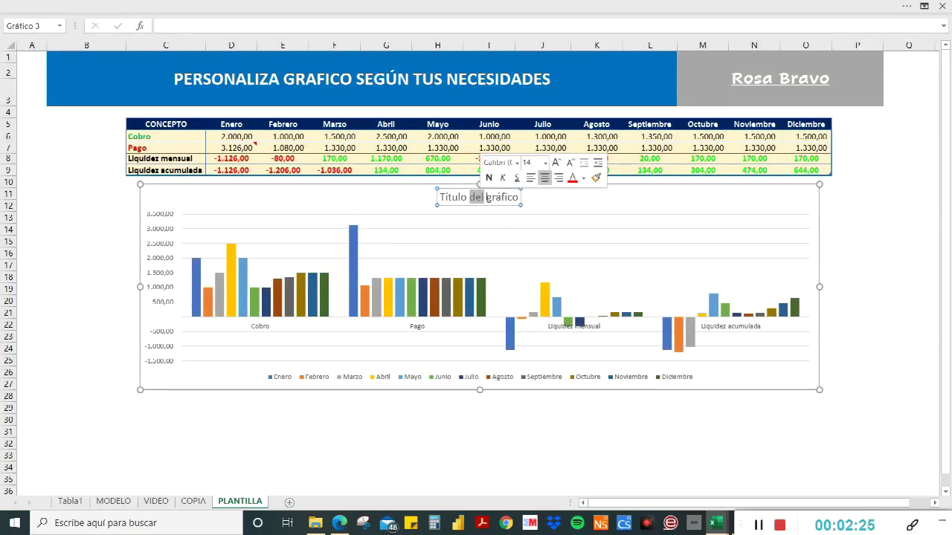
key("BackSpace")
key("BackSpace")
key("BackSpace")
key("BackSpace")
key("Delete")
key("Delete")
key("Delete")
key("Delete")
key("Delete")
key("Delete")
key("Delete")
key("Delete")
key("BackSpace")
type("LIQUIDEZ MENSUAL")
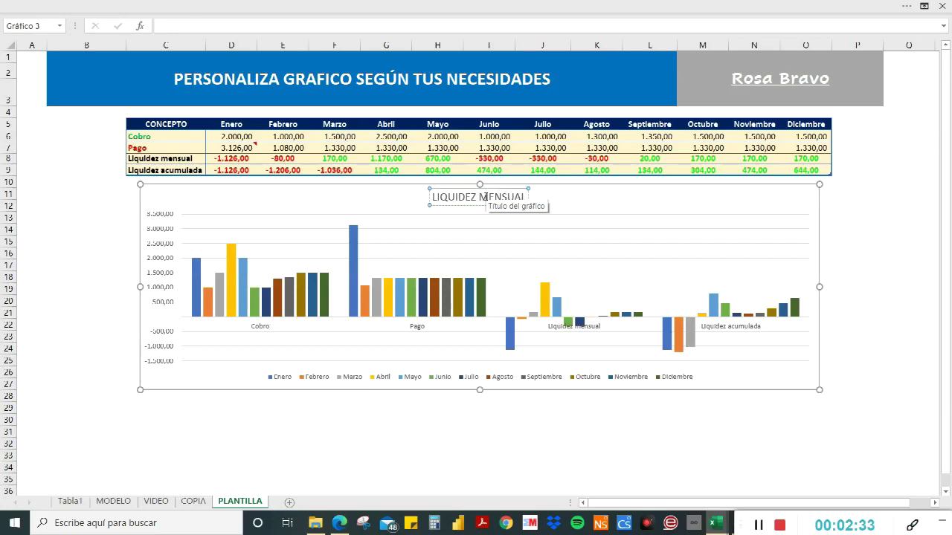
left_click(633, 212)
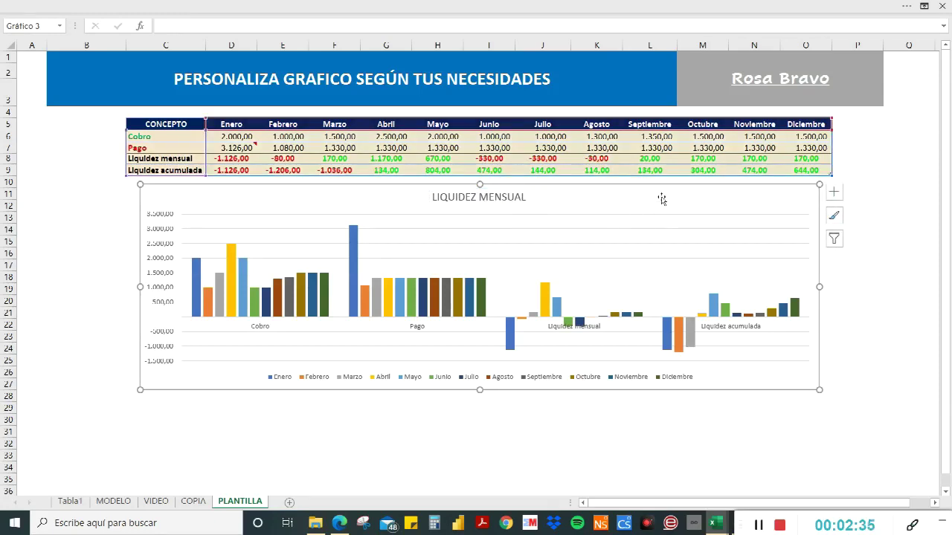
left_click(669, 6)
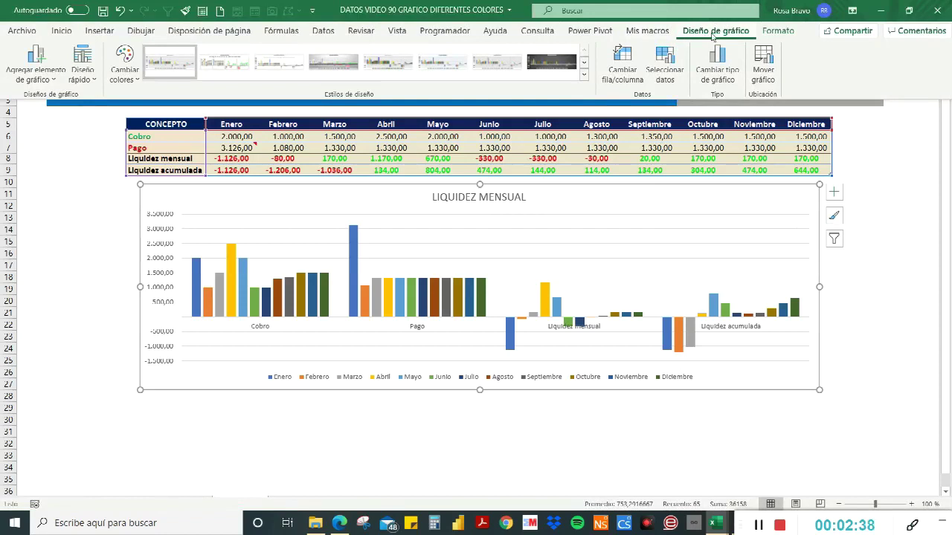
- Apply the dark chart style, last in the first row of the Estilos de diseño gallery
left_click(771, 32)
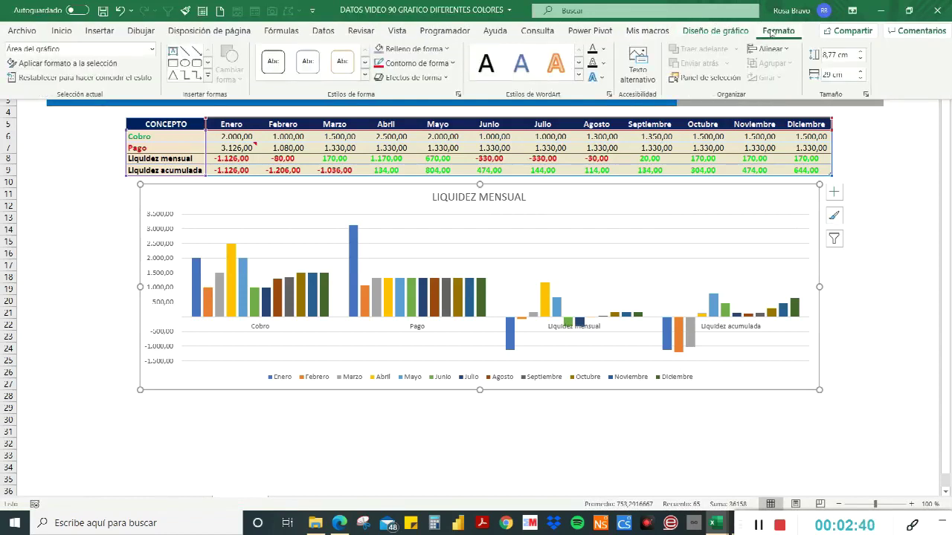
left_click(721, 33)
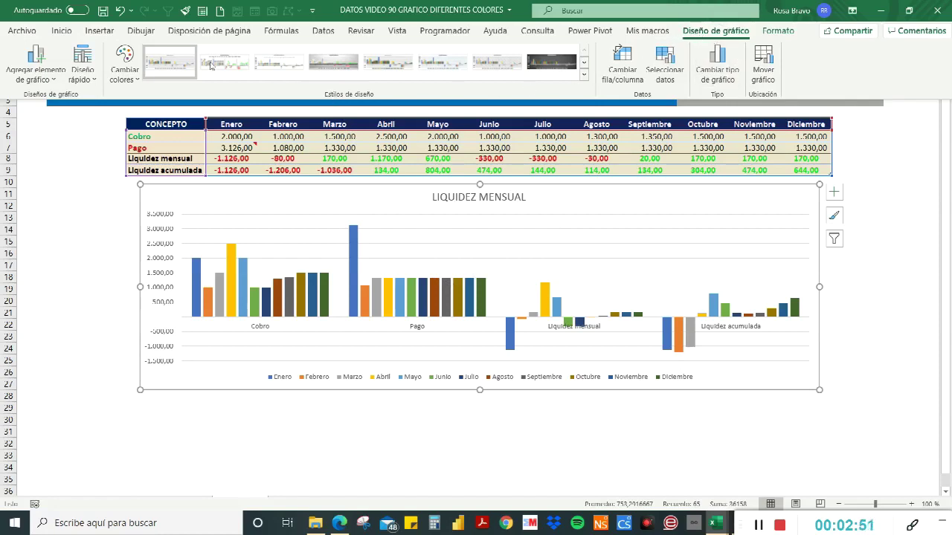
left_click(584, 76)
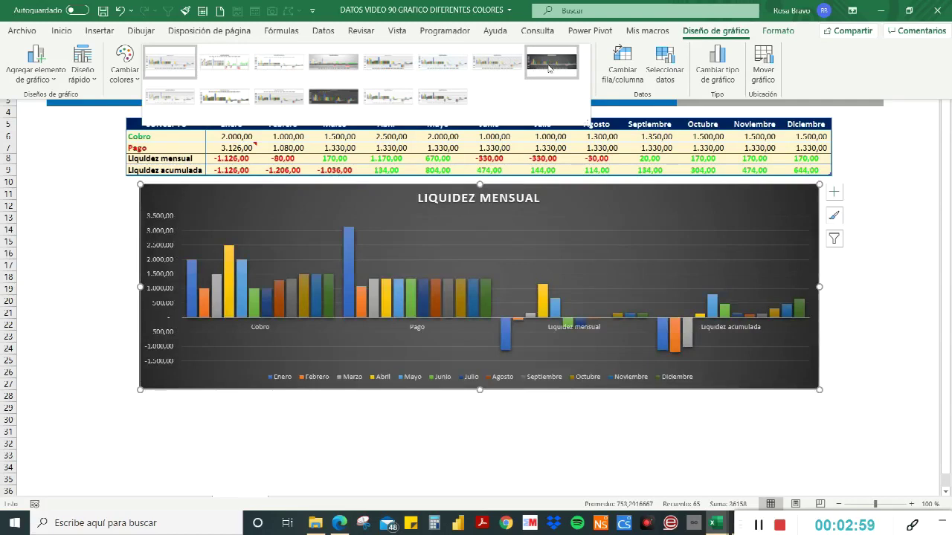
left_click(548, 69)
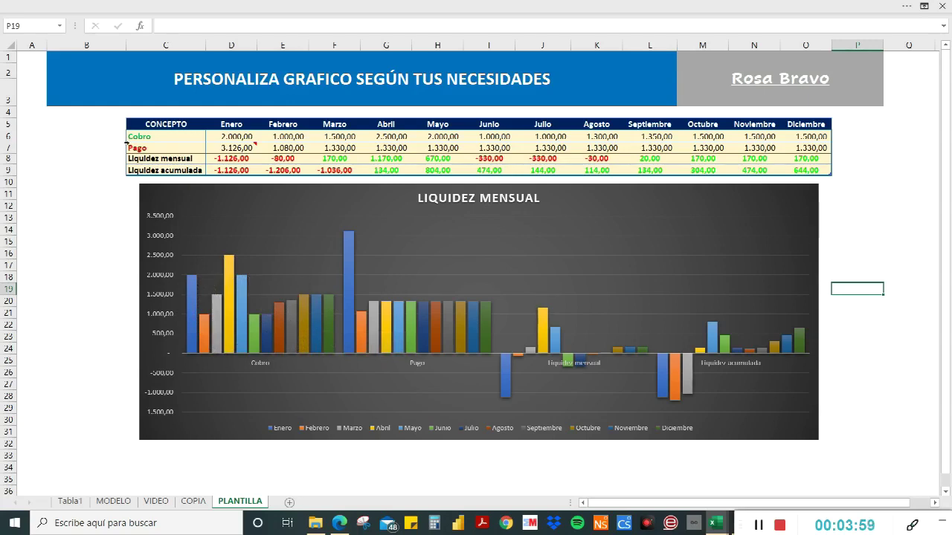
- Select each table row in turn: Cobro, Pago, Liquidez mensual and Liquidez acumulada
left_click(130, 136)
key("ctrl+shift+Right")
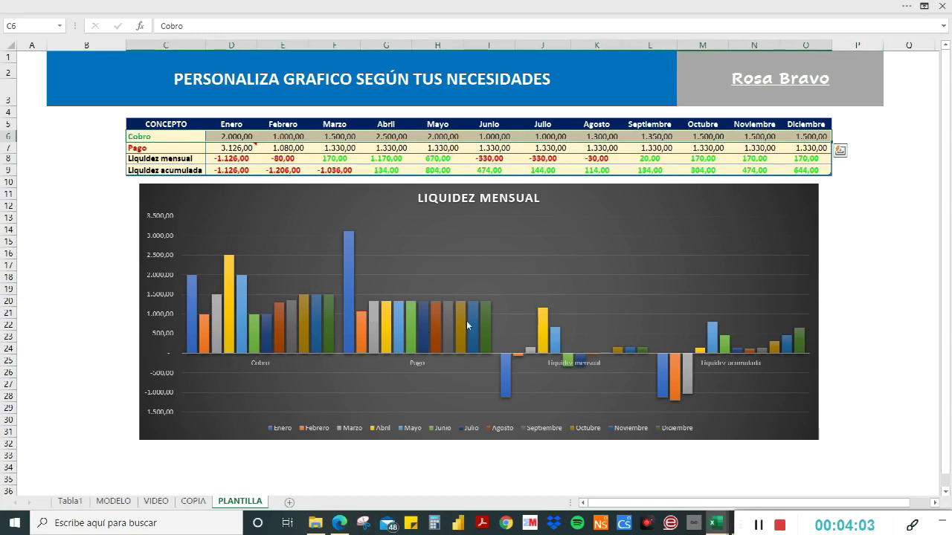
left_click(193, 147)
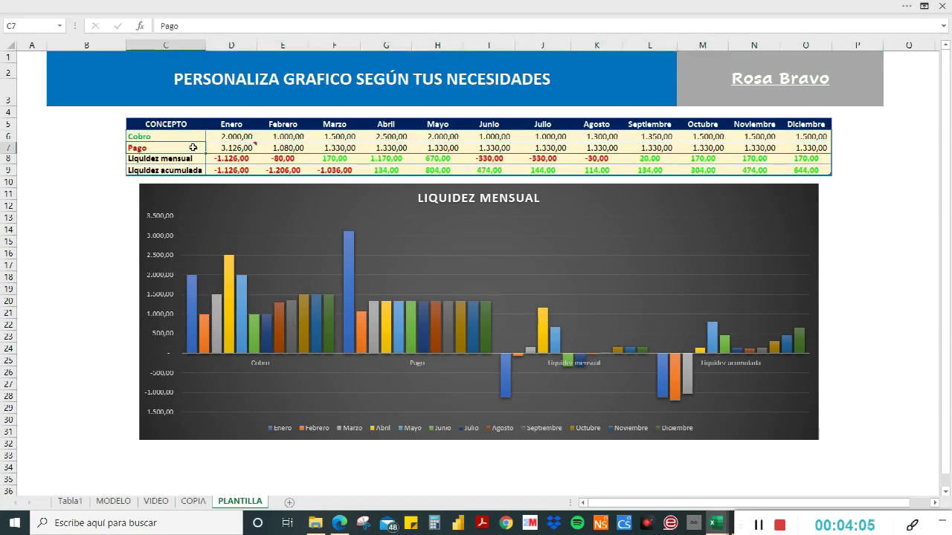
left_click(801, 149, "shift")
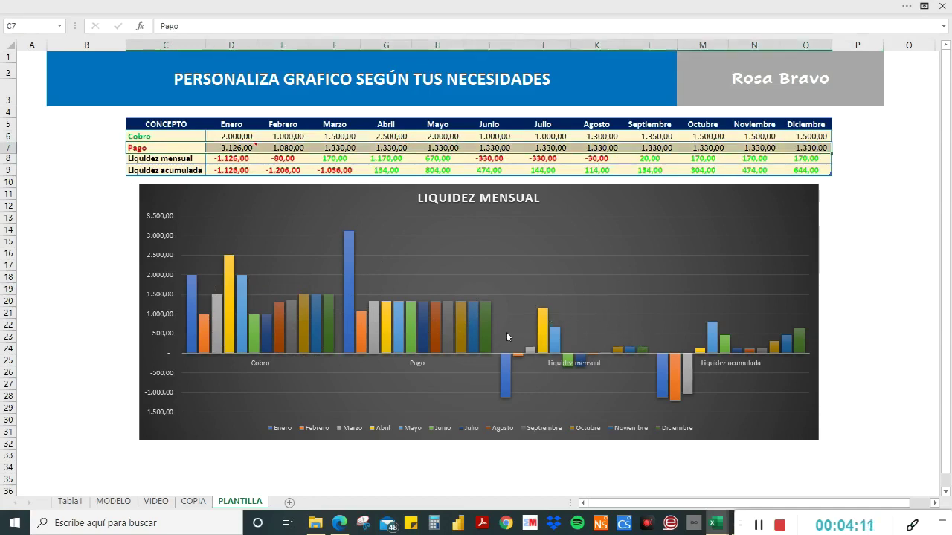
left_click(186, 159)
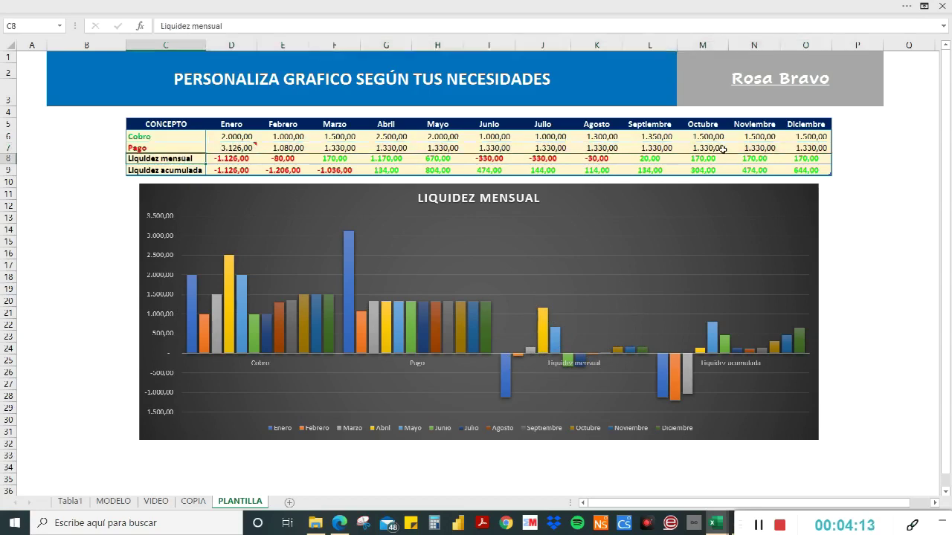
left_click(803, 158, "shift")
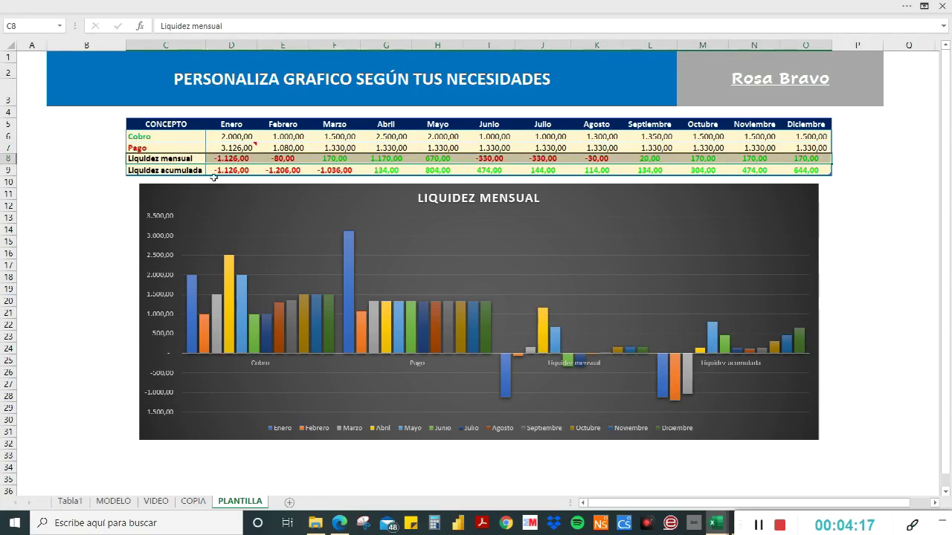
left_click(189, 171)
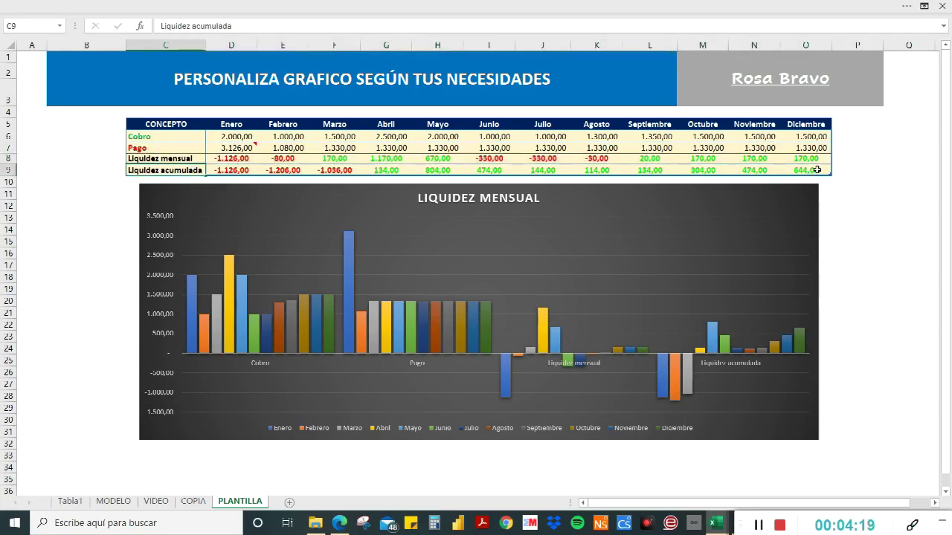
left_click(821, 177, "shift")
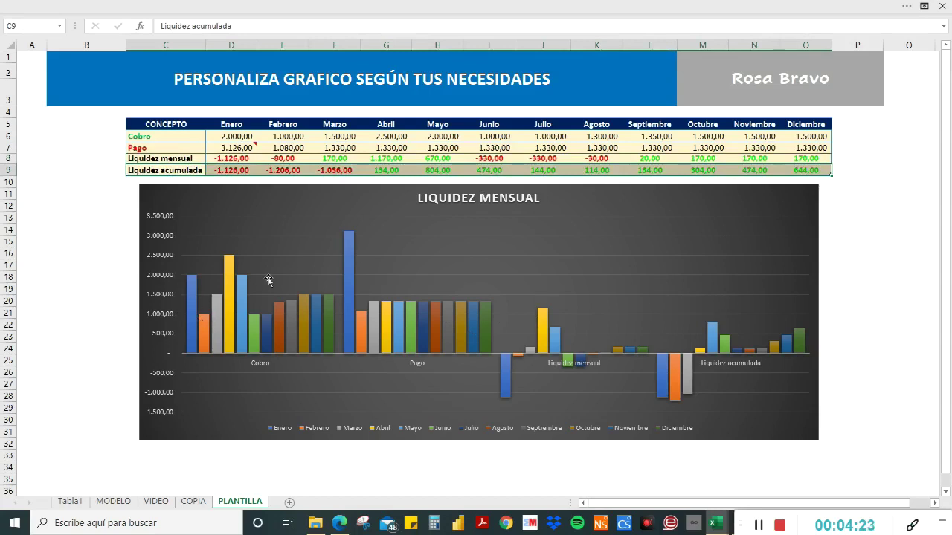
- Select the Enero, Abril and Diciembre chart series, then switch to the MODELO sheet
left_click(191, 305)
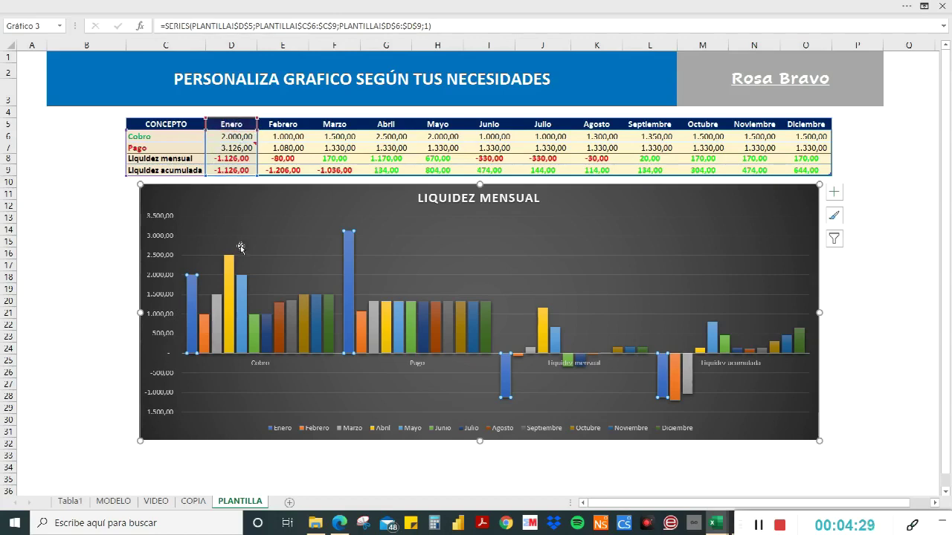
left_click(229, 267)
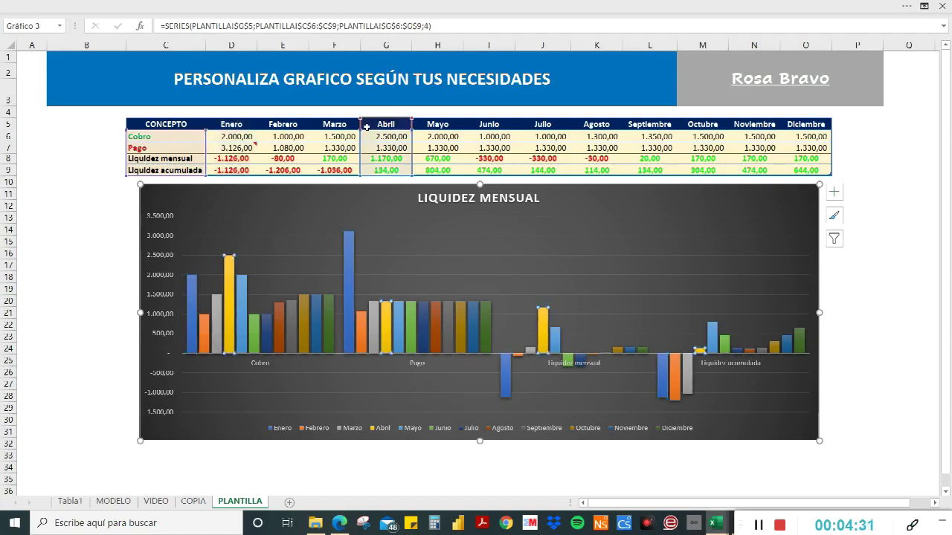
left_click(327, 328)
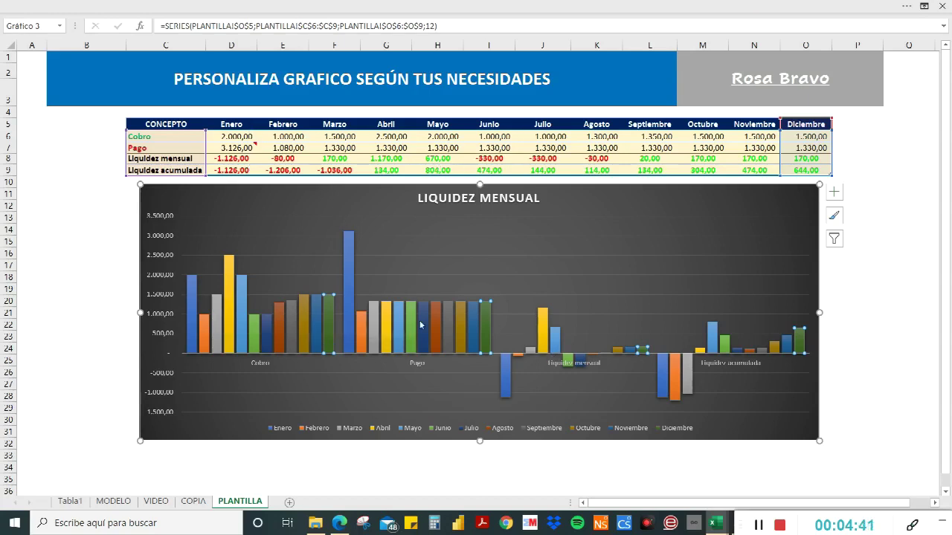
left_click(115, 501)
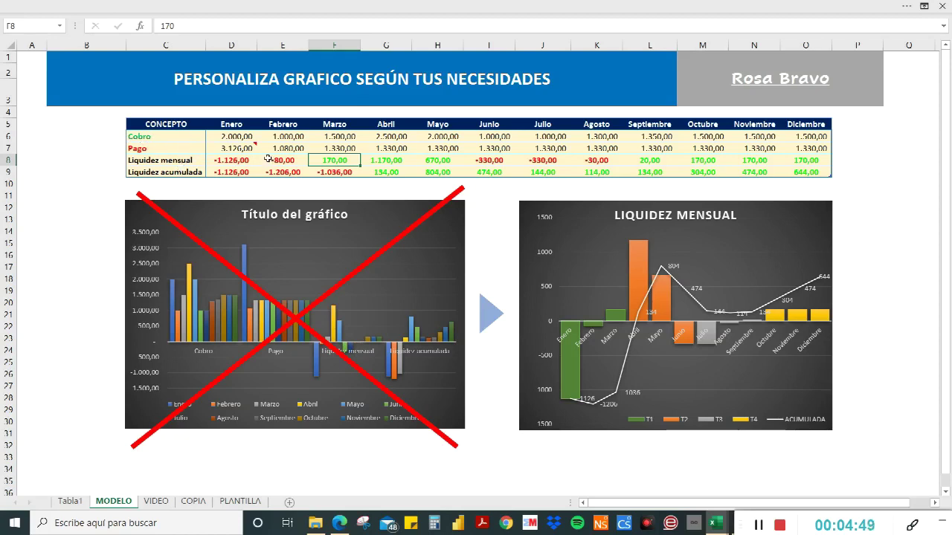
- Point out the Liquidez mensual and Liquidez acumulada rows in cells C8 and C9
left_click(159, 160)
left_click(157, 173)
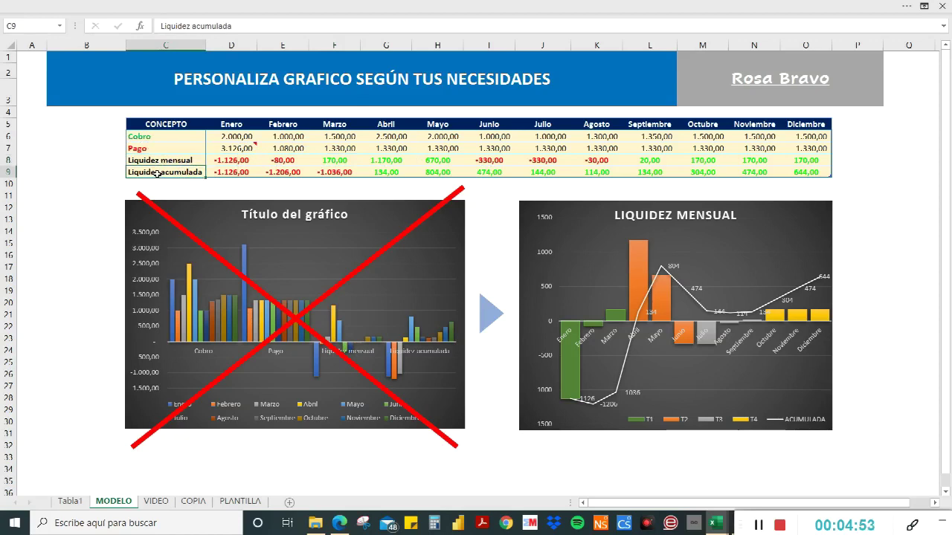
left_click(157, 160)
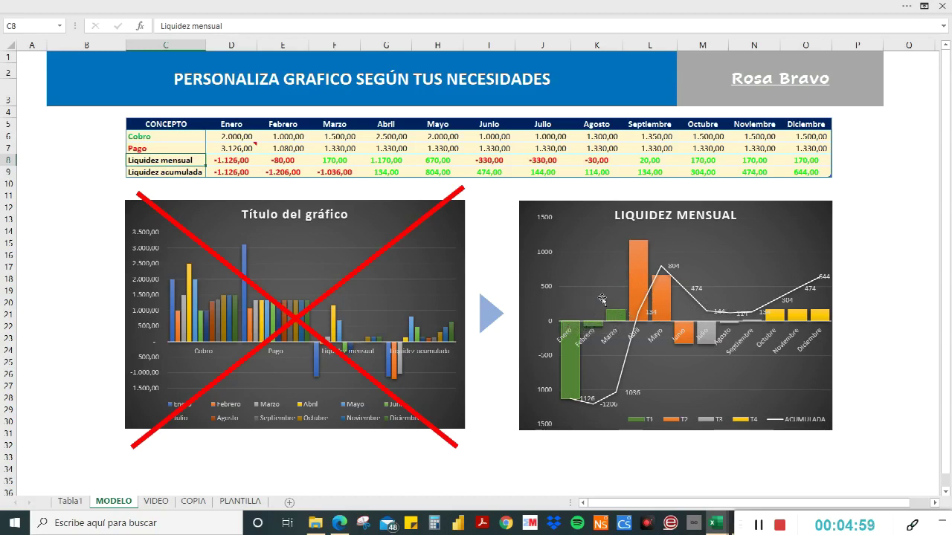
left_click(183, 171)
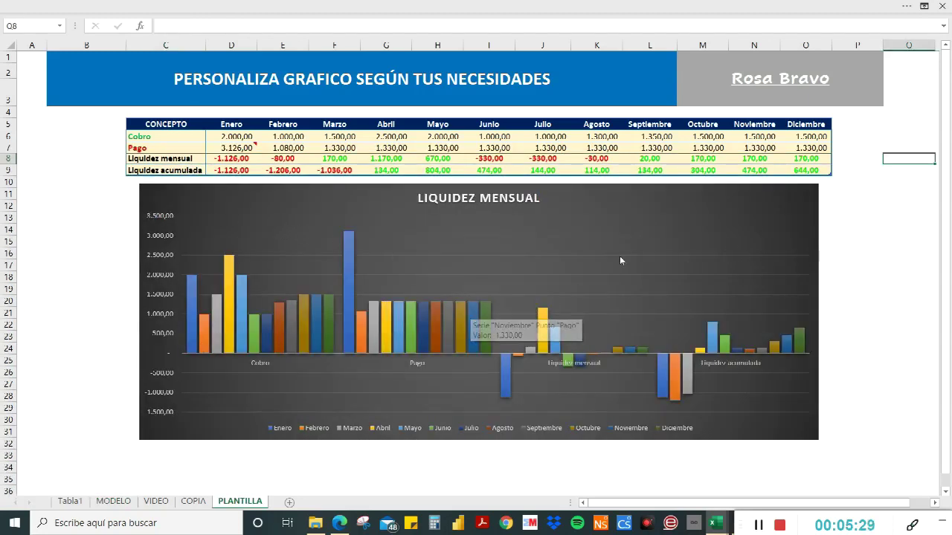
- Use Chart Filters to uncheck the Cobro and Pago categories, keeping only the two liquidity rows
left_click(669, 201)
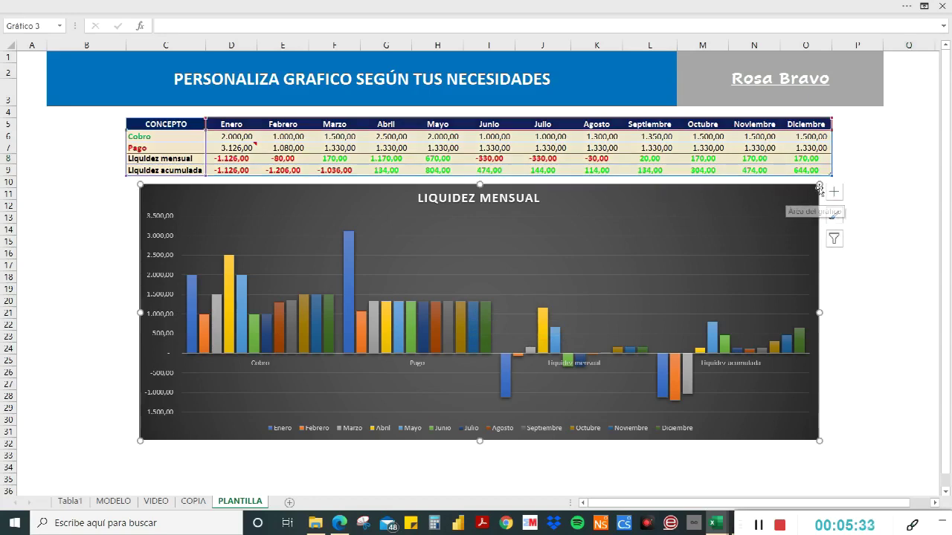
left_click(834, 239)
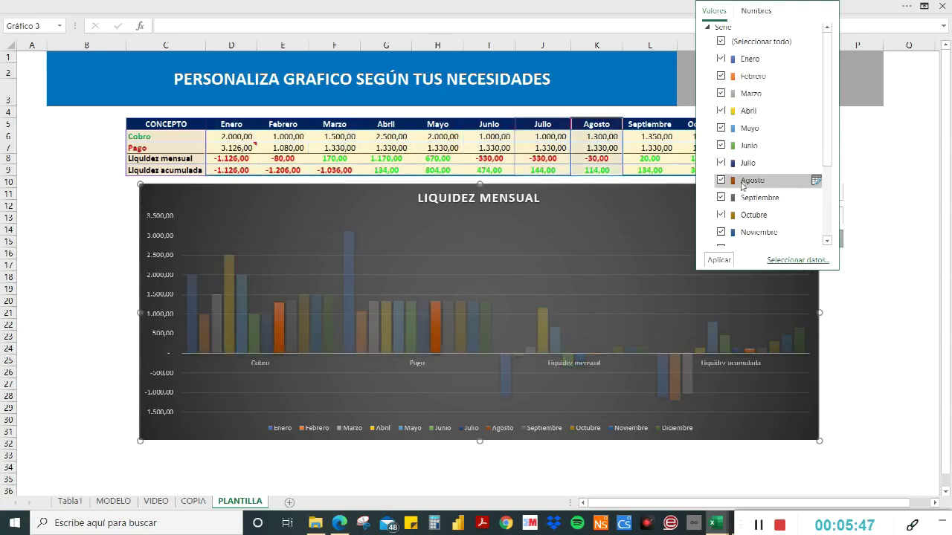
left_click(718, 27)
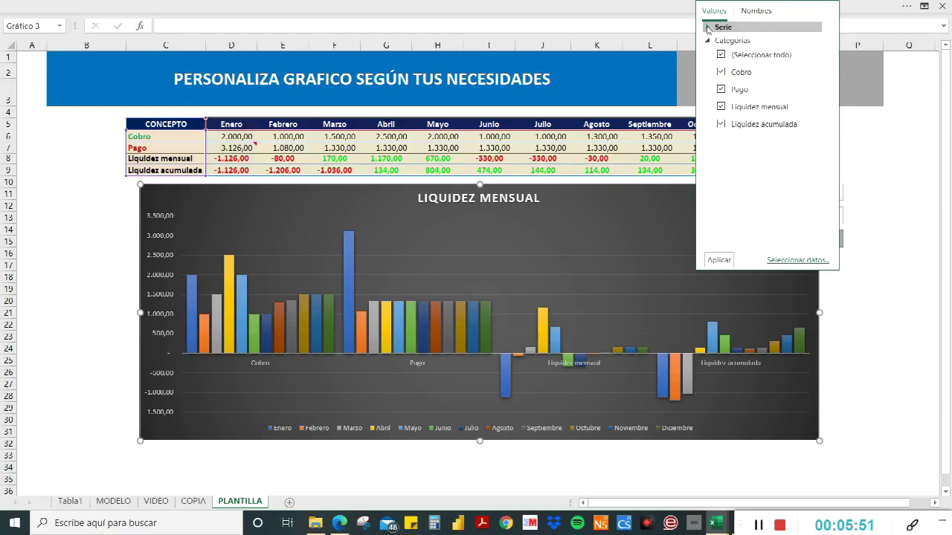
left_click(707, 41)
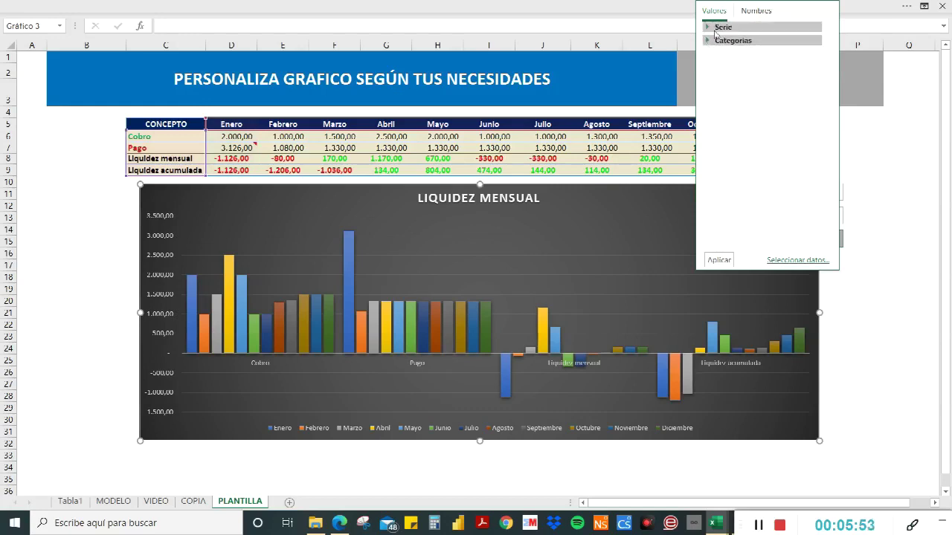
left_click(708, 28)
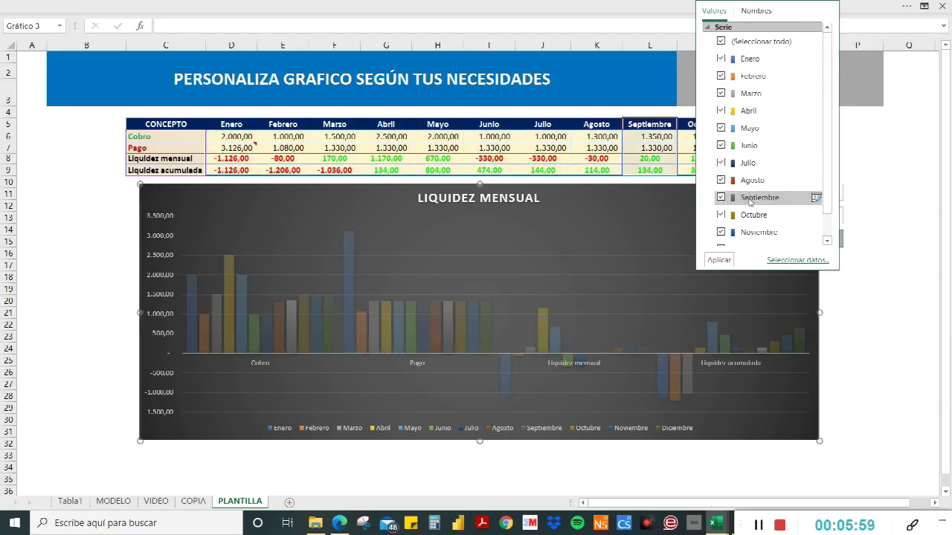
left_click(708, 28)
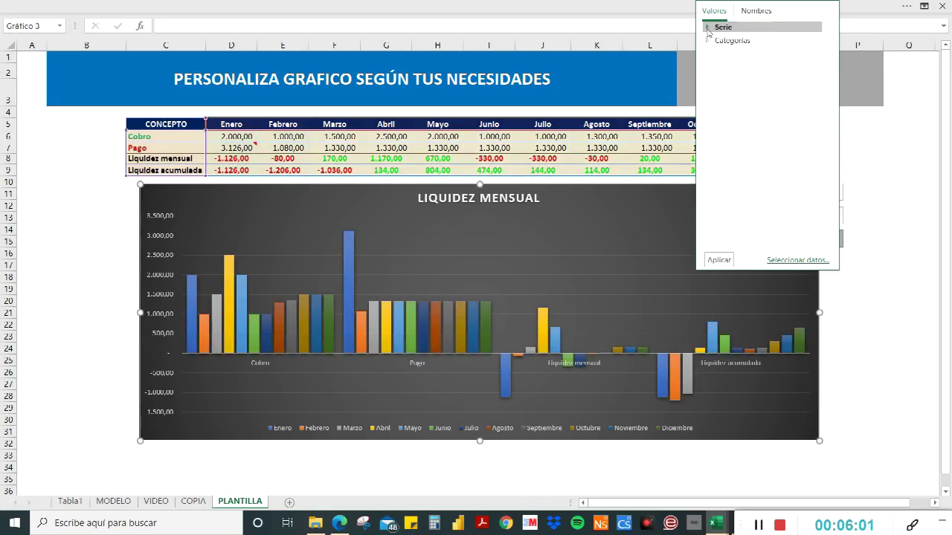
left_click(708, 41)
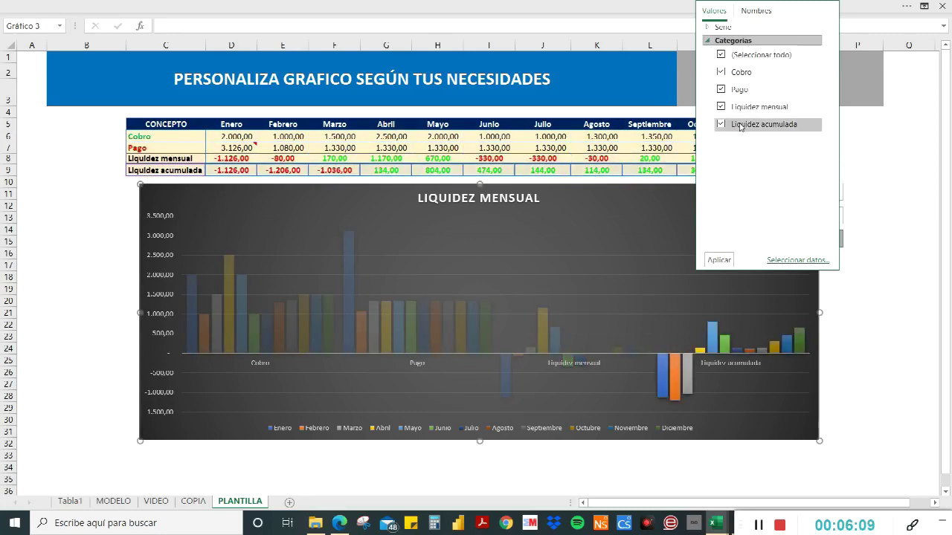
left_click(724, 74)
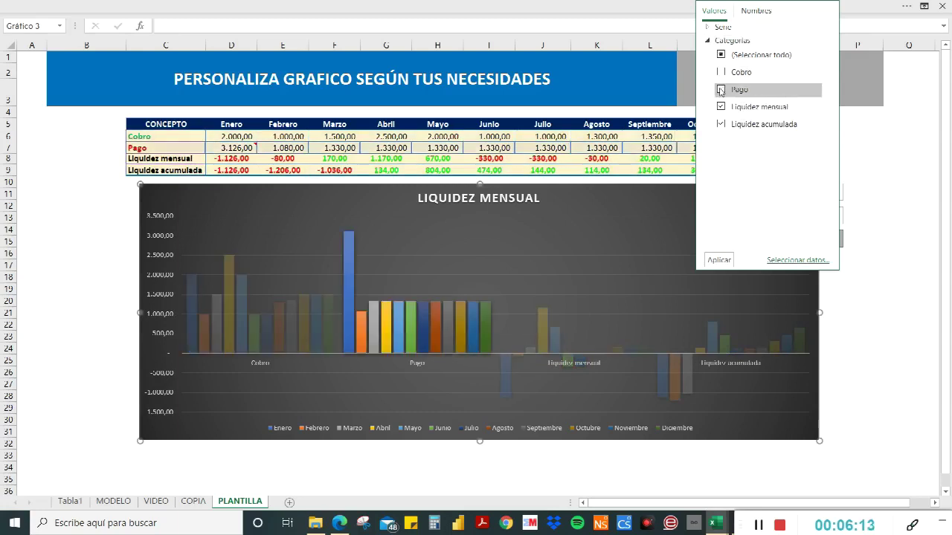
left_click(720, 90)
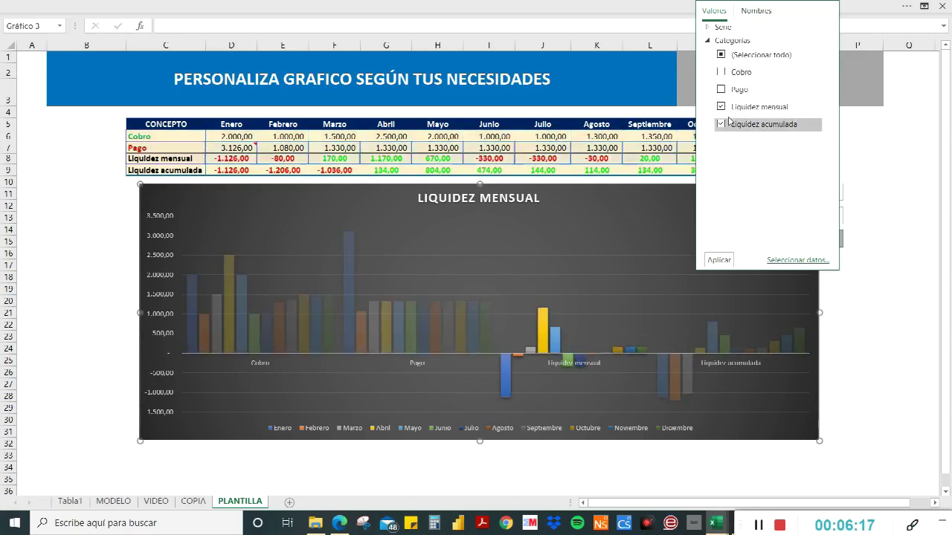
left_click(719, 260)
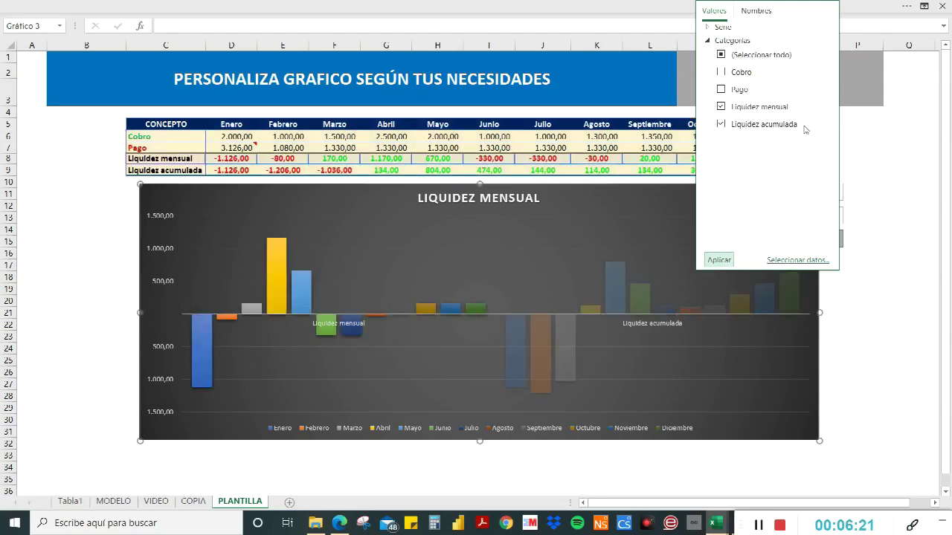
left_click(884, 162)
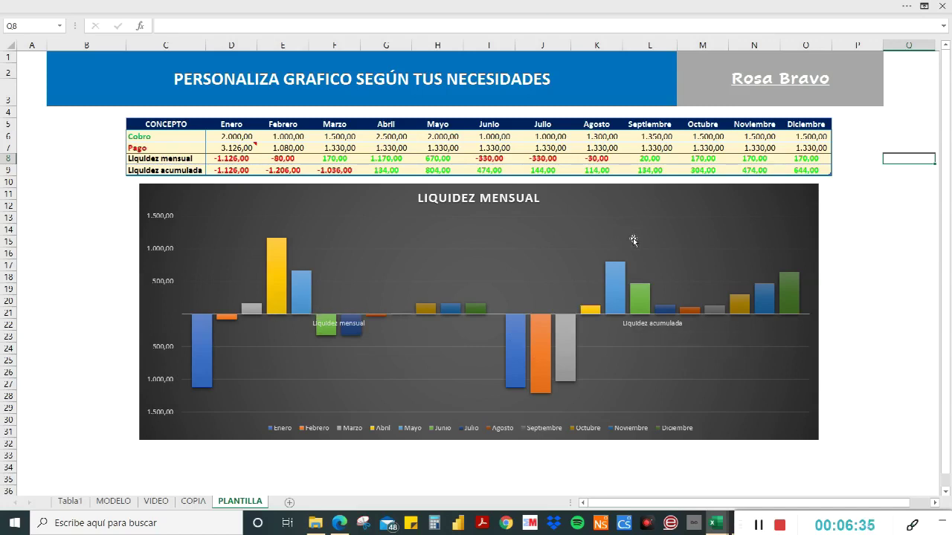
- With the chart selected, open Cambiar tipo de gráfico from Diseño de gráfico
left_click(672, 203)
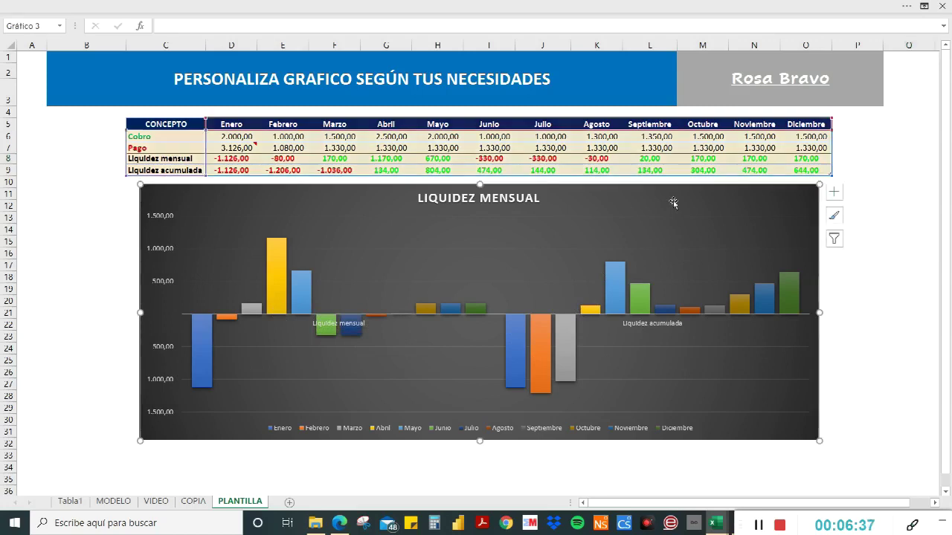
left_click(761, 8)
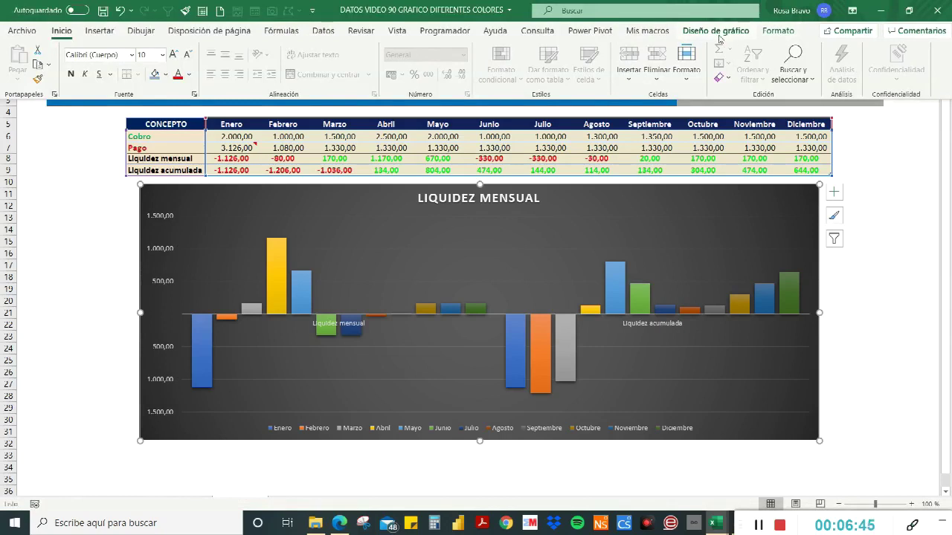
left_click(715, 31)
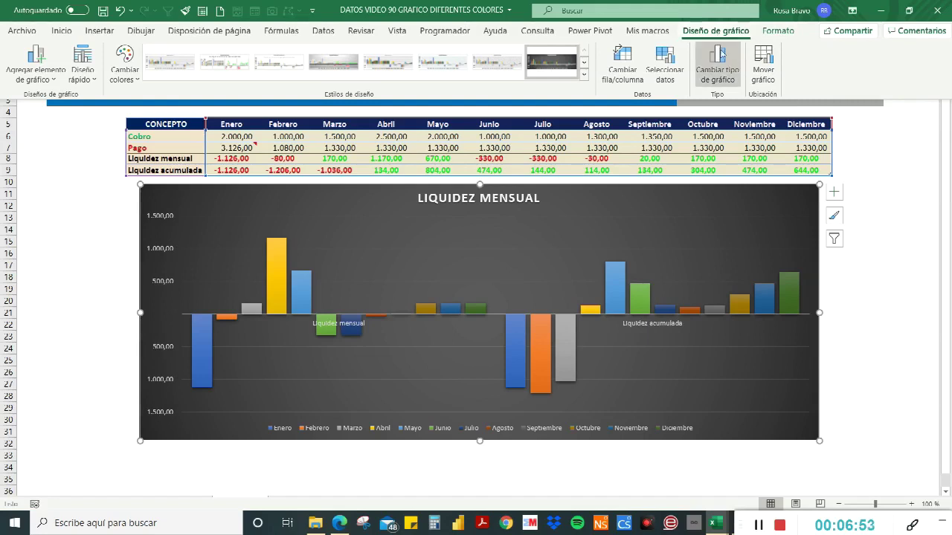
left_click(718, 63)
mouse_move(405, 209)
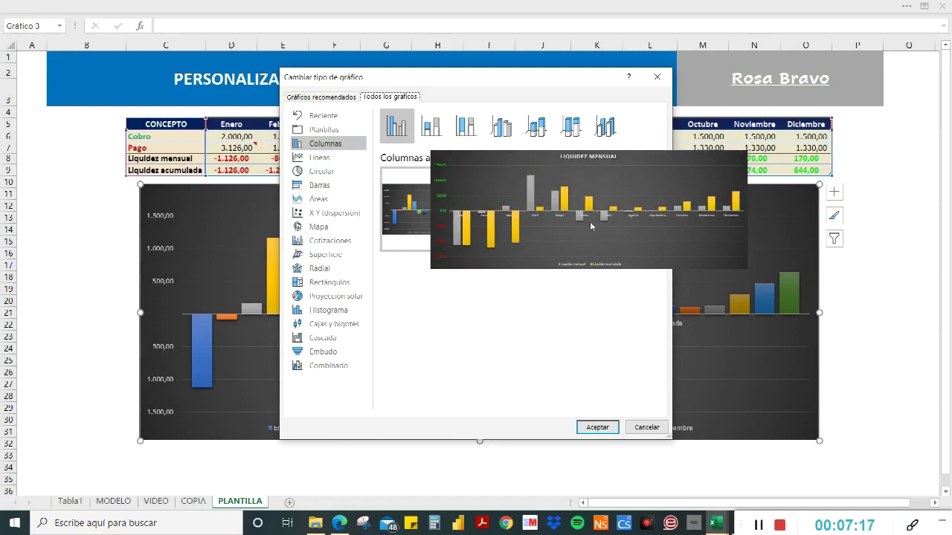
- Apply the Columnas agrupadas layout grouped by month, then bring up Cambiar tipo de gráfico again
left_click(595, 199)
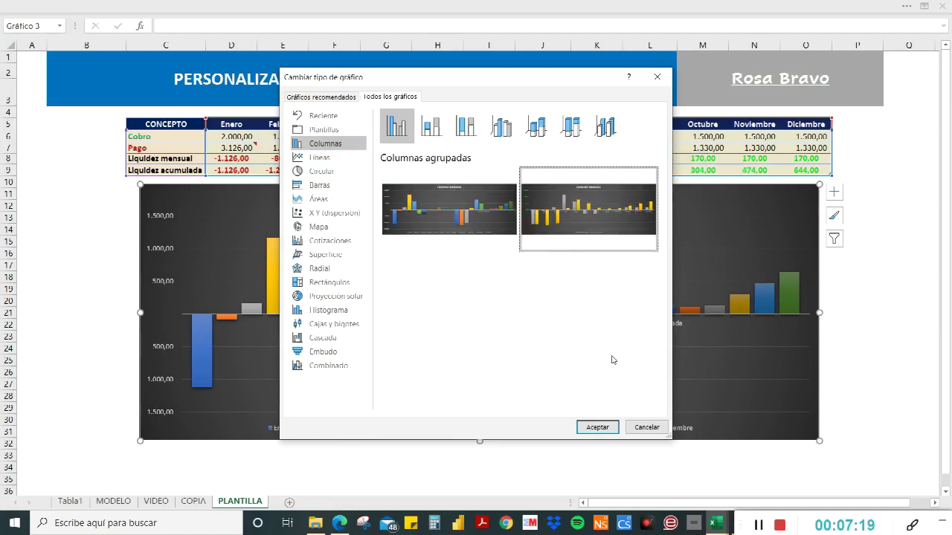
left_click(598, 427)
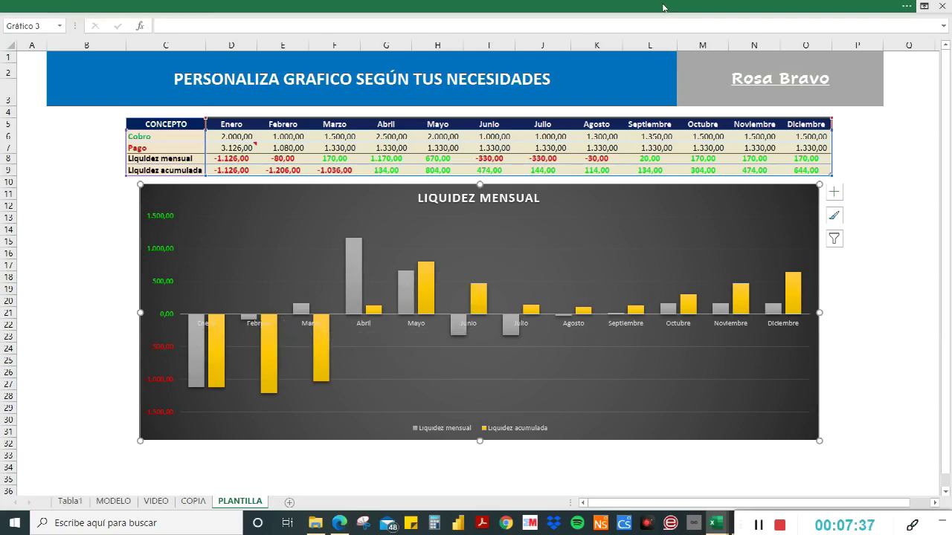
left_click(664, 9)
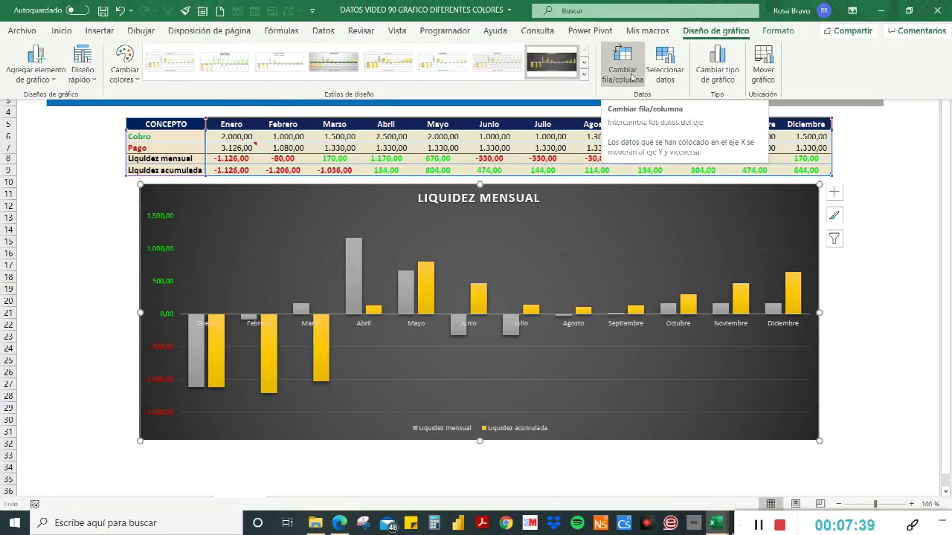
left_click(725, 74)
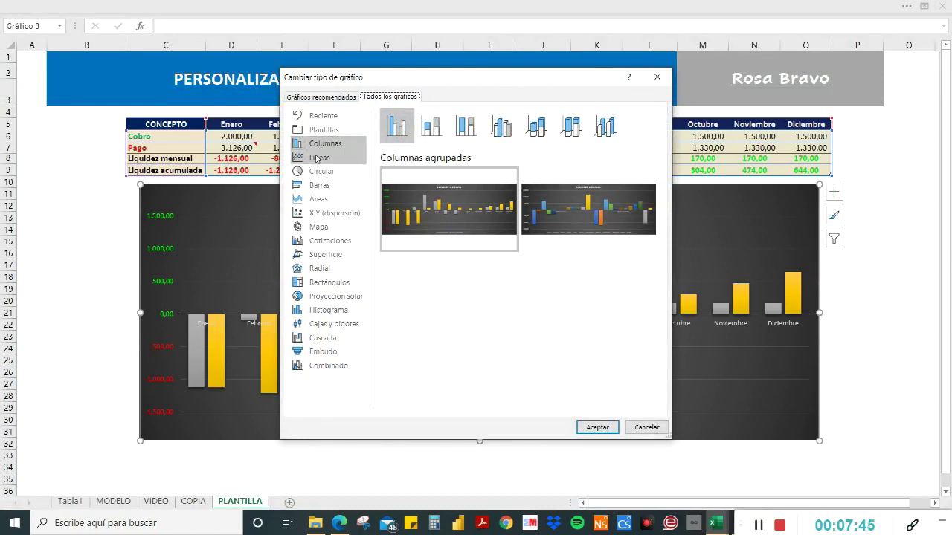
- Make it a Combinado chart: Liquidez mensual as clustered columns, Liquidez acumulada as a line
left_click(319, 157)
left_click(316, 145)
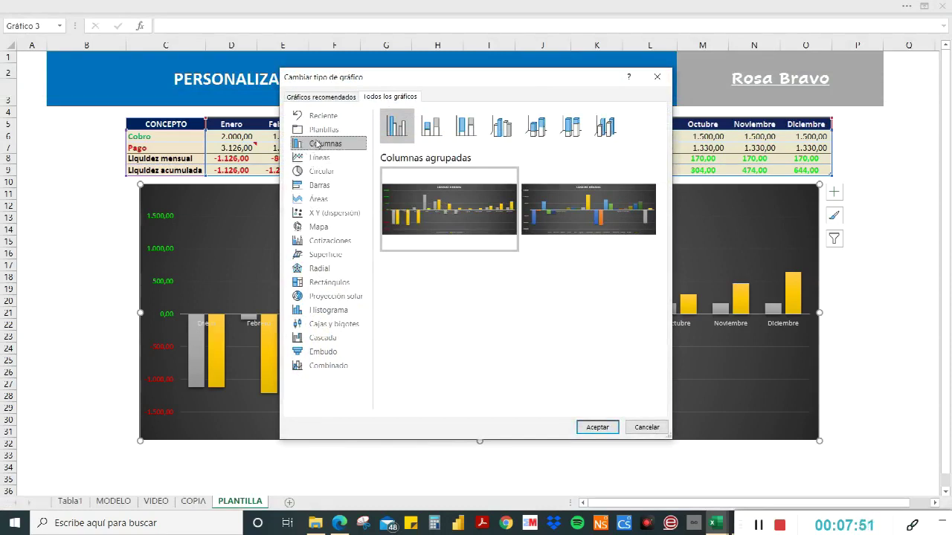
left_click(332, 370)
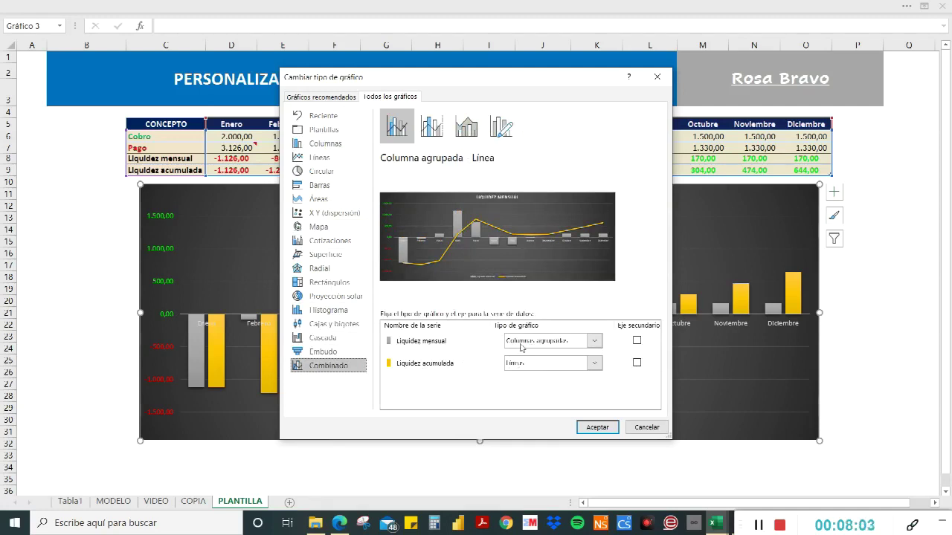
left_click(599, 428)
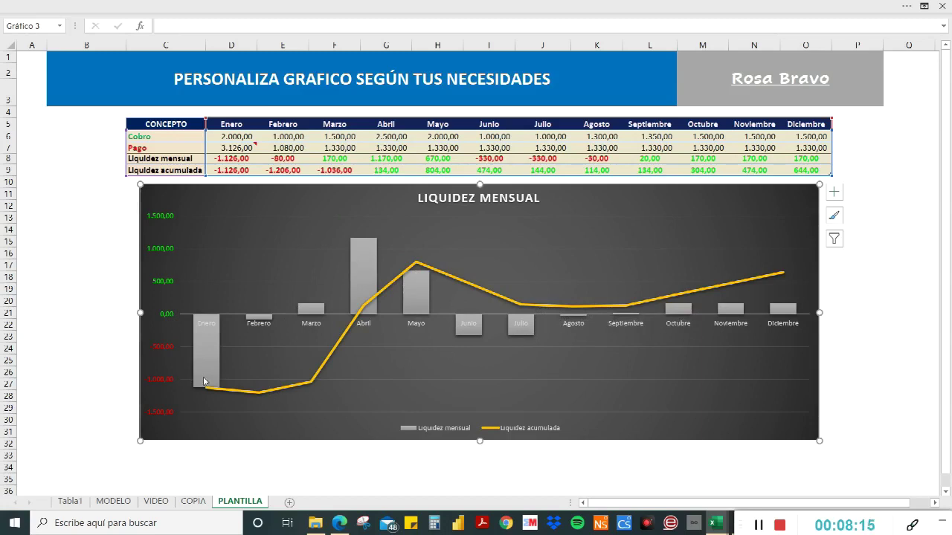
left_click(207, 350)
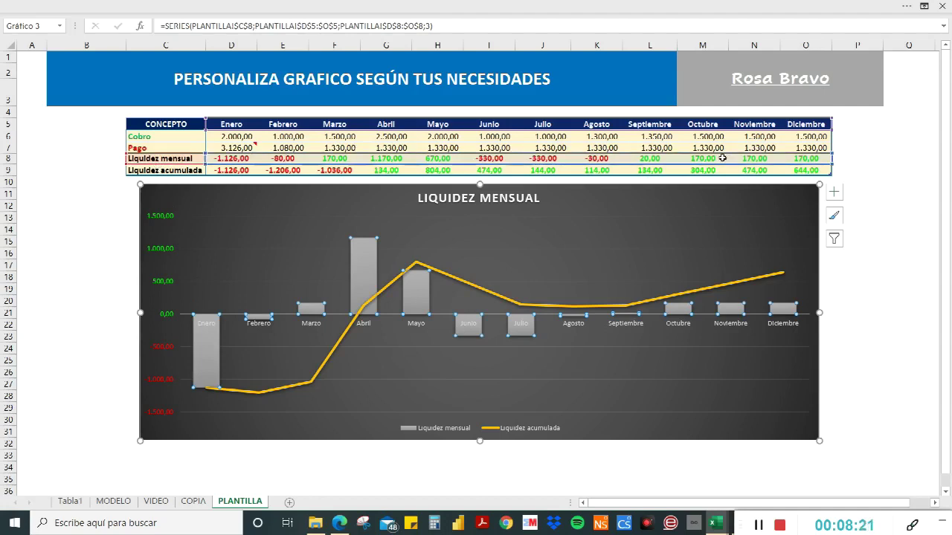
left_click(462, 283)
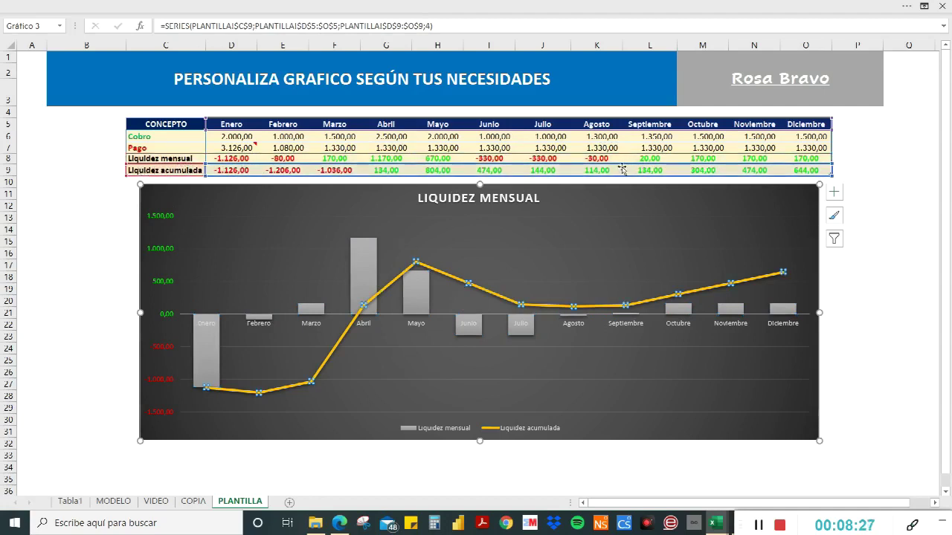
left_click(156, 158)
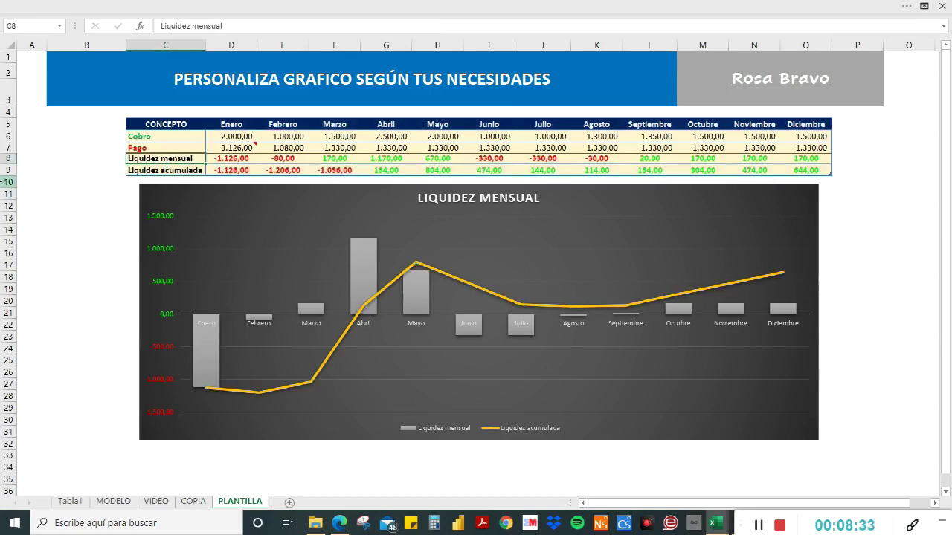
left_click(9, 170)
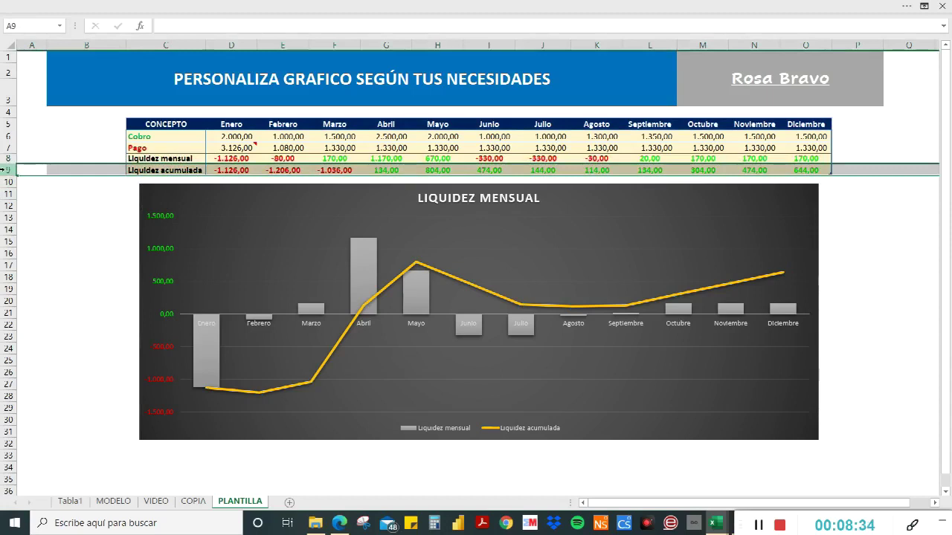
left_click(9, 206, "shift")
- Insert four rows at 9–12 and label them 1T, 2T, 3T and 4T in C9:C12
right_click(11, 206)
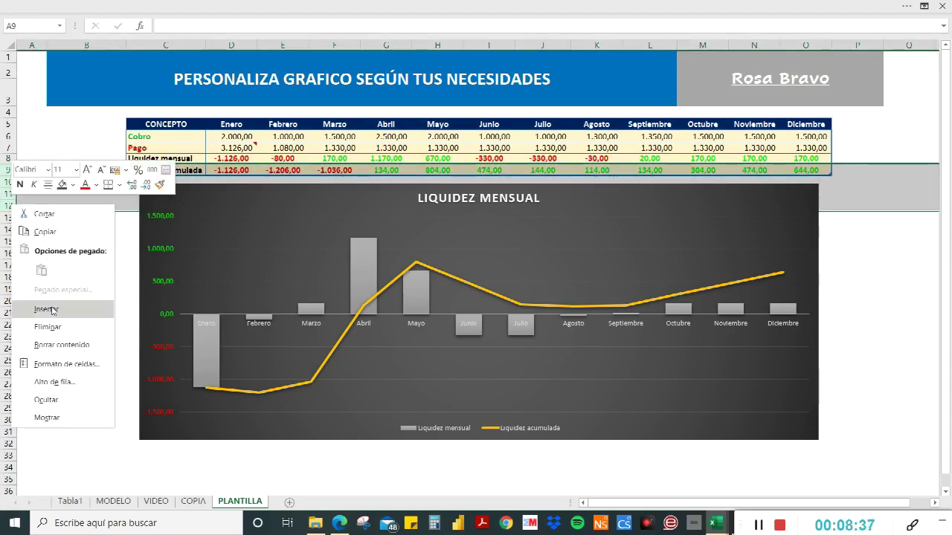
left_click(46, 308)
double_click(158, 170)
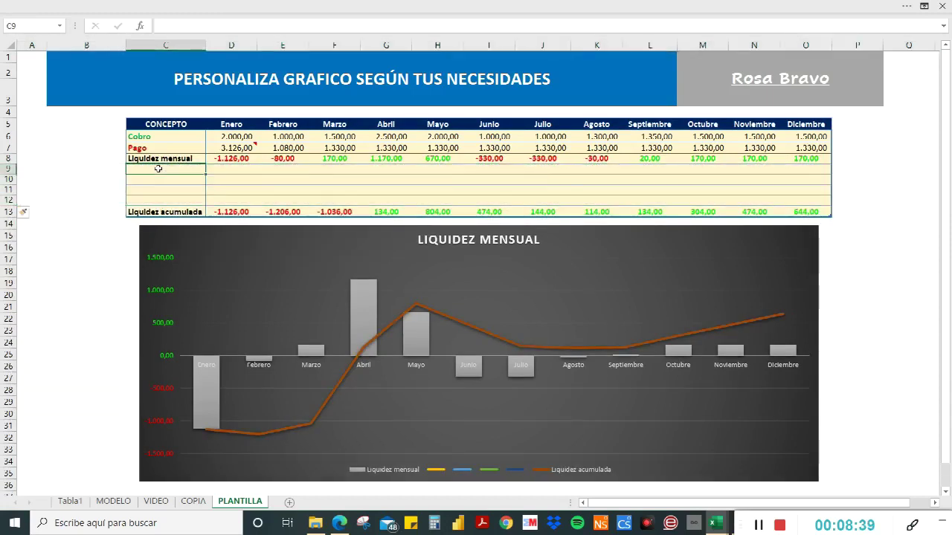
type("1T")
key("Return")
type("2T")
key("Return")
type("3")
key("Return")
type("4T")
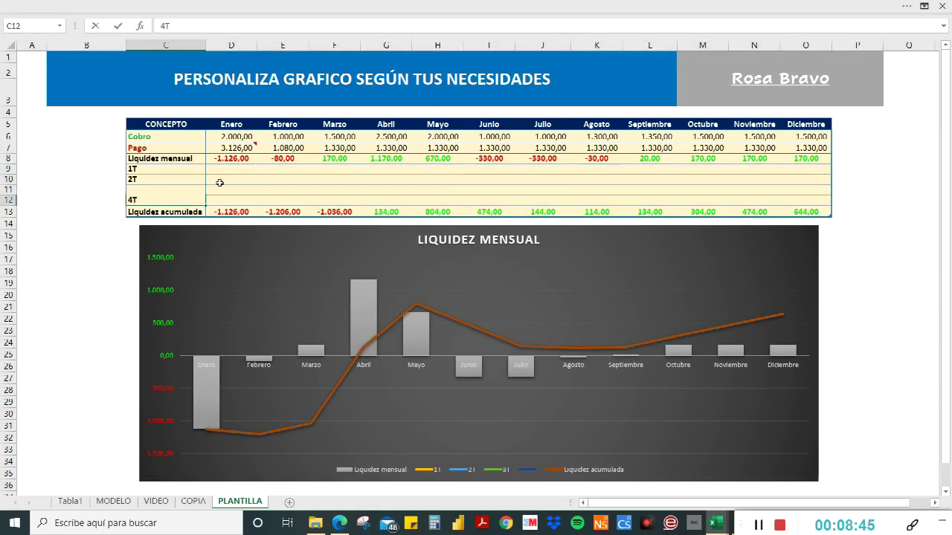
left_click(220, 183)
left_click(230, 157)
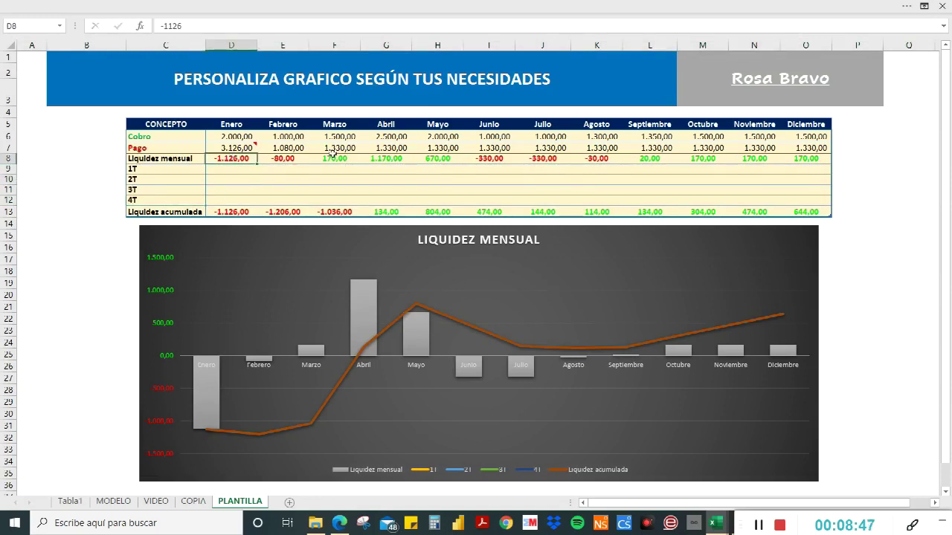
- Copy the Enero–Marzo values into row 1T (D9) and Abril–Junio into row 2T (G10)
left_click(334, 157, "shift")
key("ctrl+c")
left_click(244, 170)
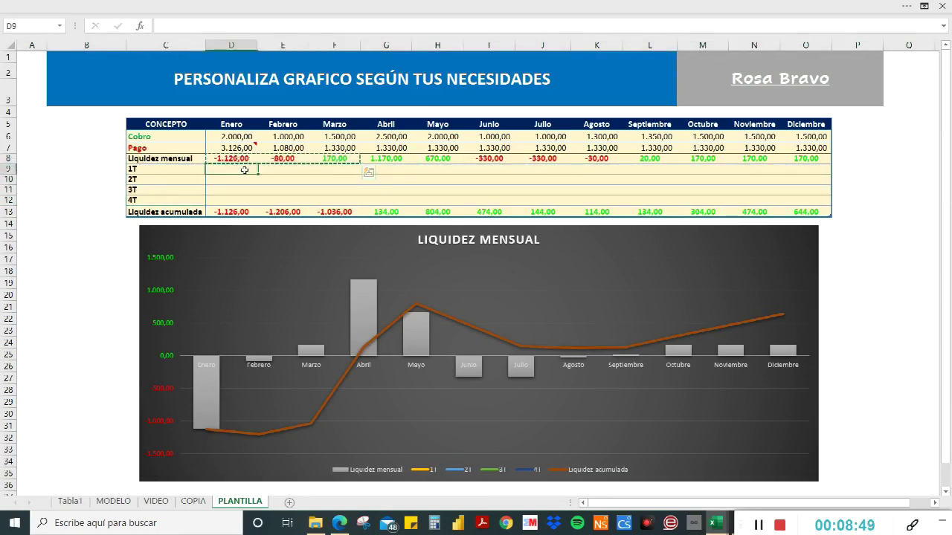
key("ctrl+v")
left_click_drag(386, 158, 484, 157)
key("ctrl+c")
key("Down")
key("Down")
key("ctrl+v")
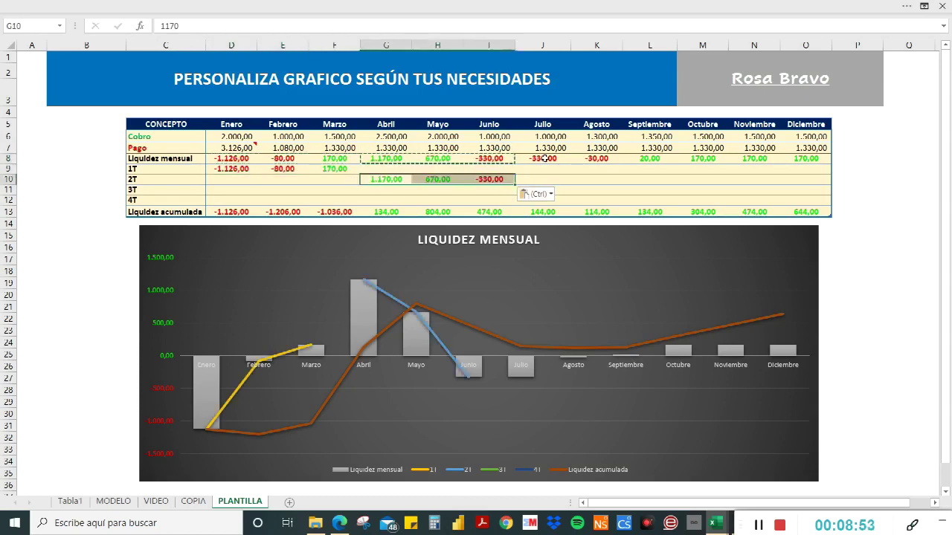
- Copy the Julio–Septiembre values into row 3T (J11) and Octubre–Diciembre into row 4T (M12)
left_click_drag(545, 158, 649, 158)
key("ctrl+c")
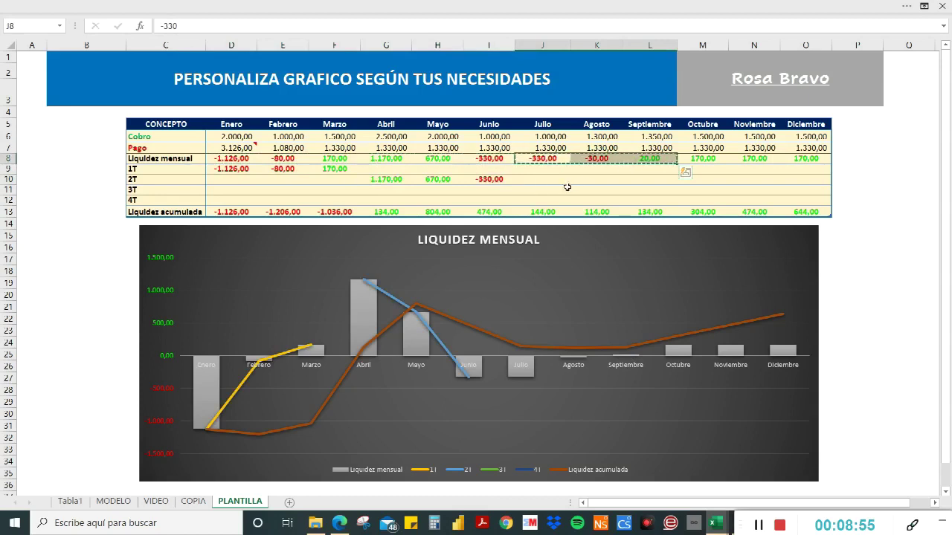
left_click(567, 188)
key("ctrl+v")
left_click(725, 158)
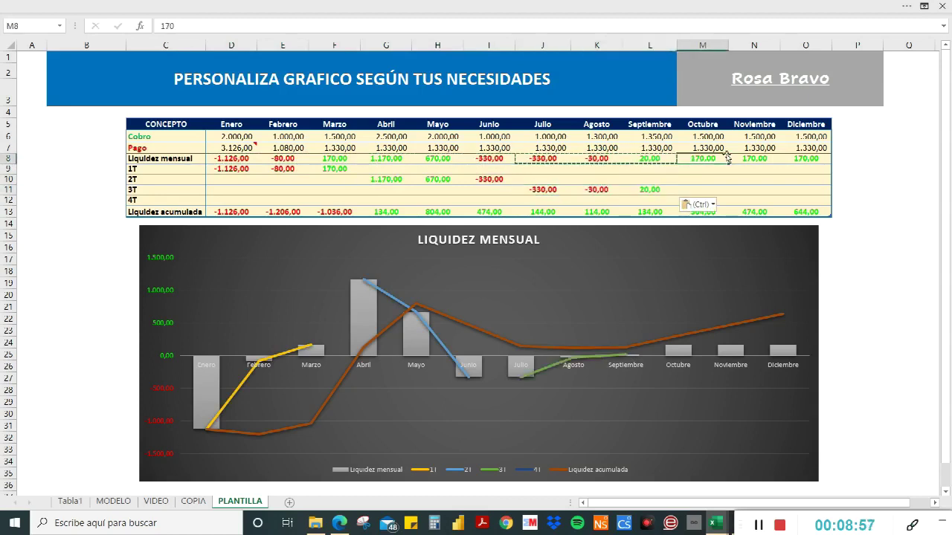
left_click_drag(727, 158, 805, 158)
key("ctrl+c")
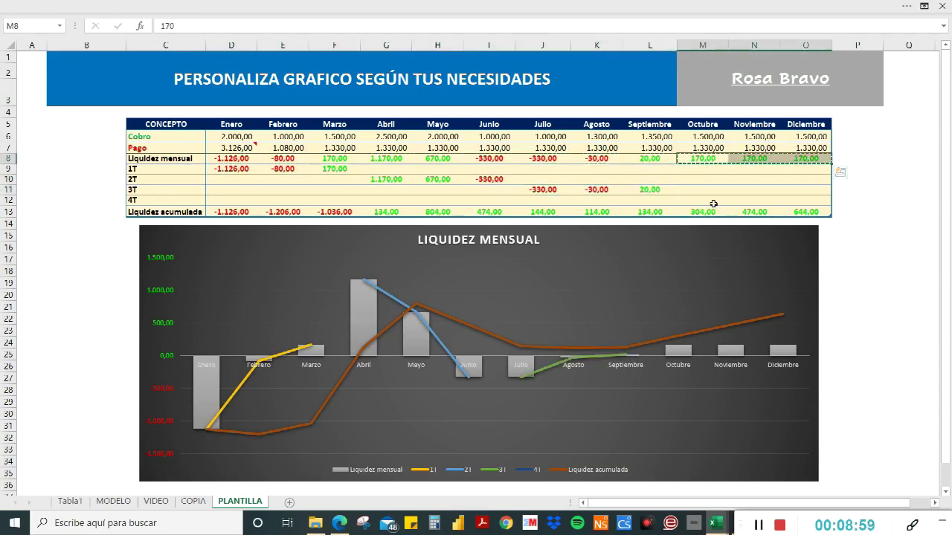
left_click(713, 201)
key("ctrl+v")
key("Escape")
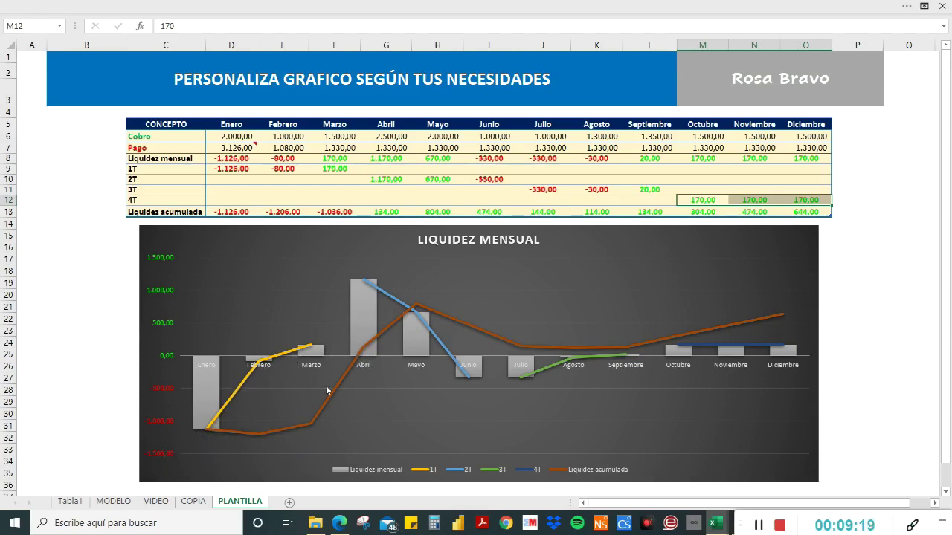
- Select the LIQUIDEZ MENSUAL chart and show the Diseño de gráfico commands
left_click(627, 243)
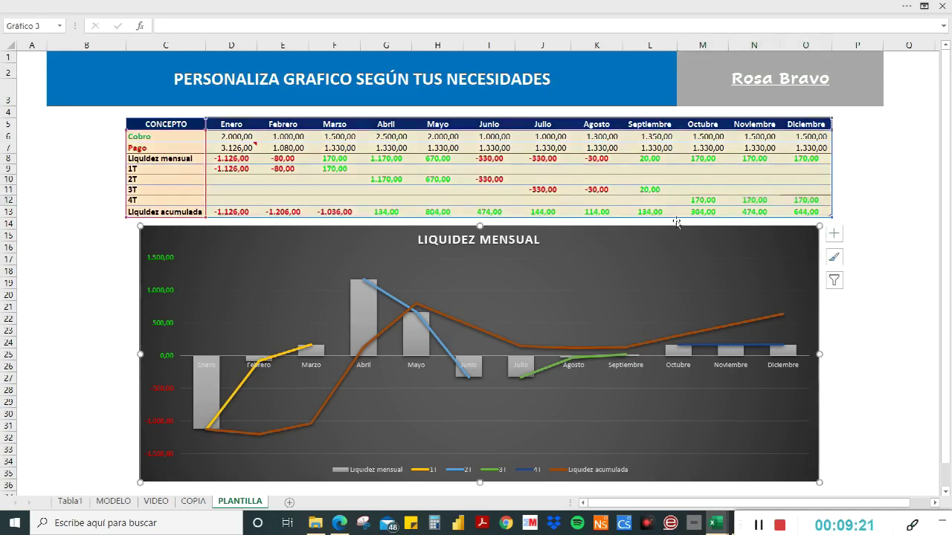
left_click(721, 17)
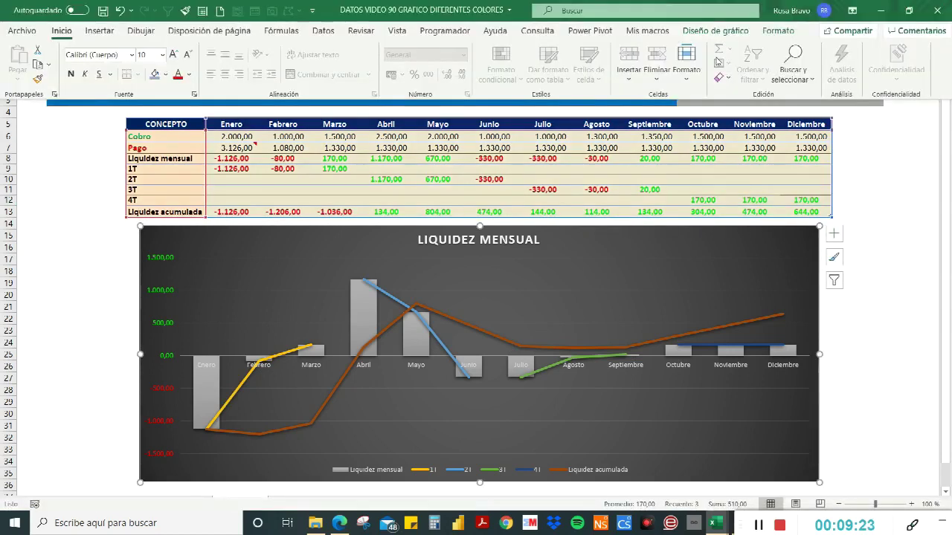
left_click(710, 33)
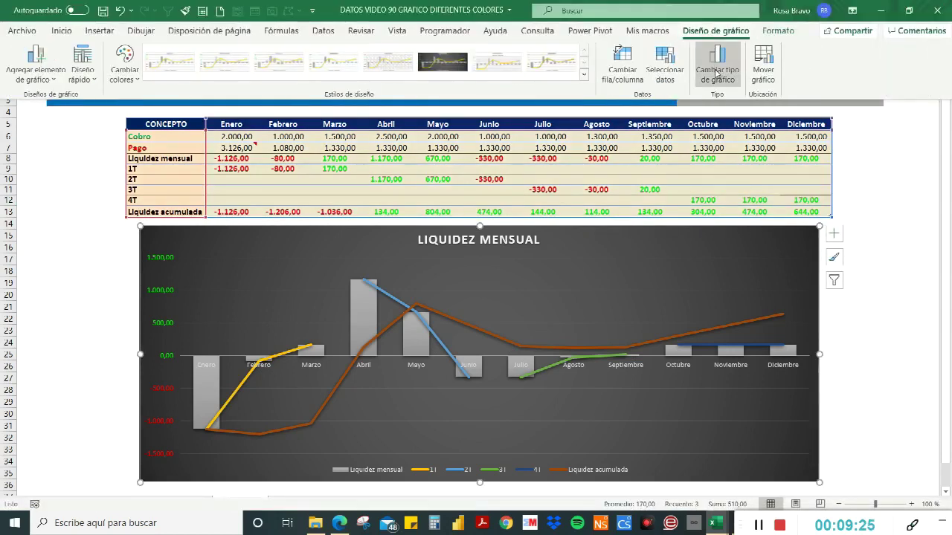
- In Cambiar tipo de gráfico, set the 1T and 2T series to Columnas agrupadas
left_click(717, 68)
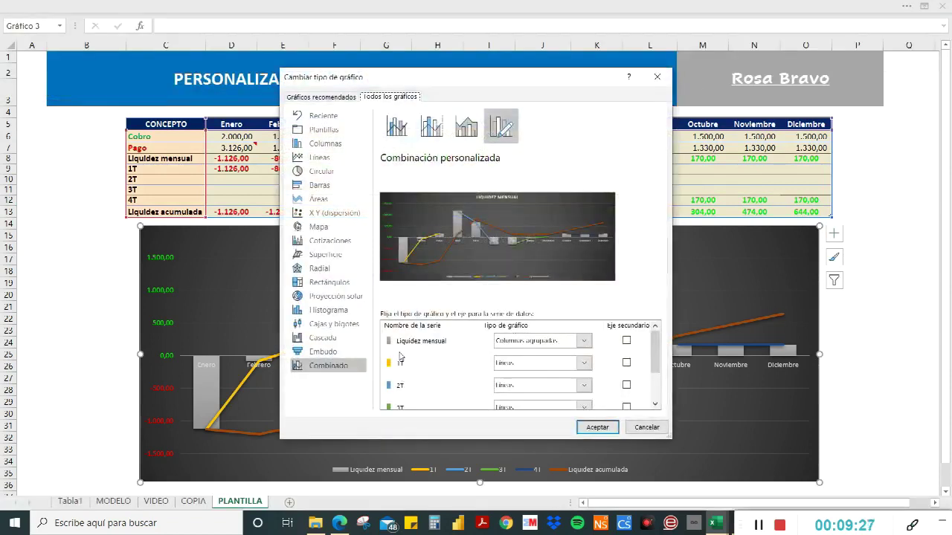
scroll(519, 349, "down", 1)
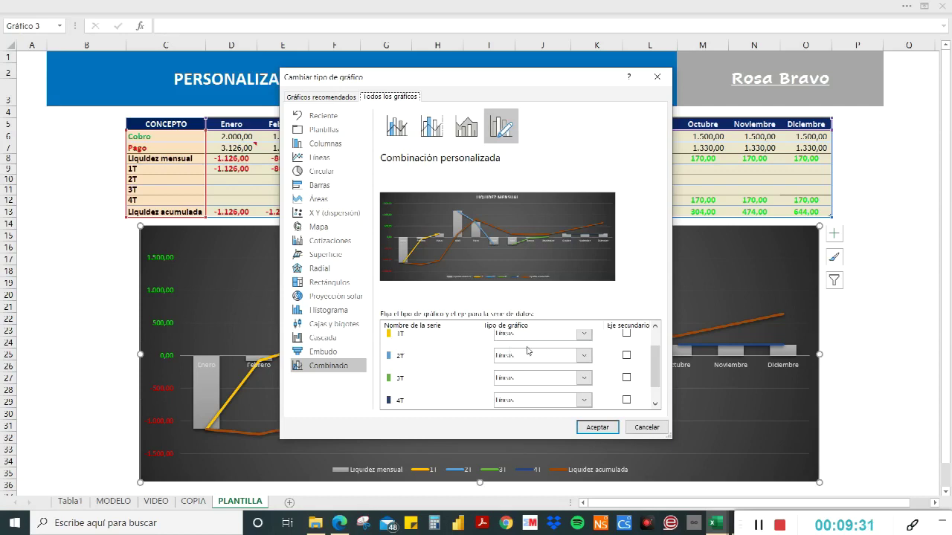
left_click(584, 335)
key("Up")
key("Up")
key("Return")
left_click(585, 360)
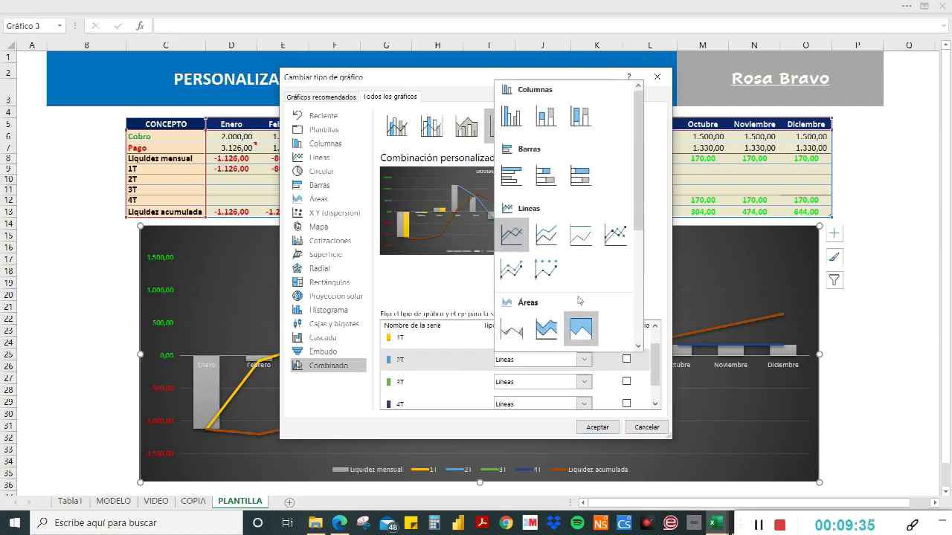
left_click(511, 120)
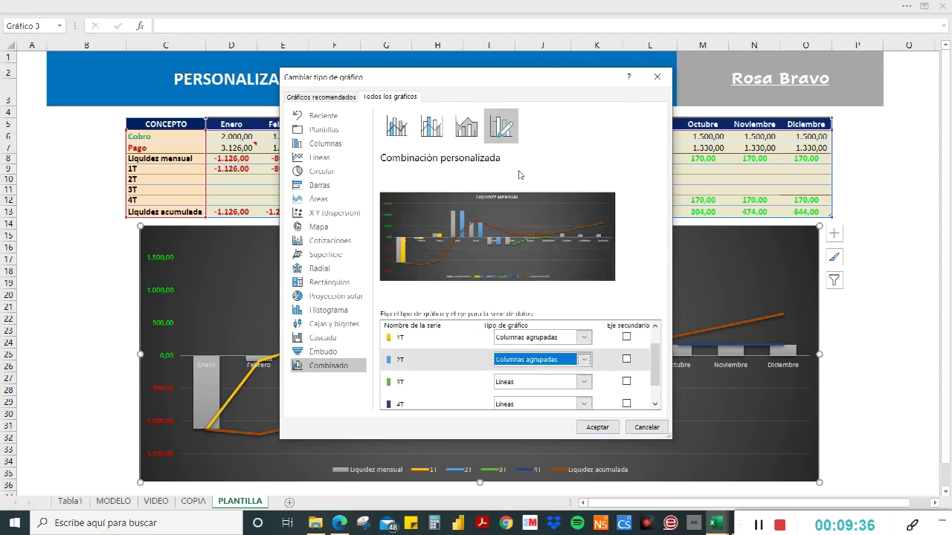
- Set 3T and 4T to Columnas agrupadas, keep Liquidez acumulada as a line, and apply
left_click(584, 381)
key("Up")
key("Up")
key("Up")
key("Return")
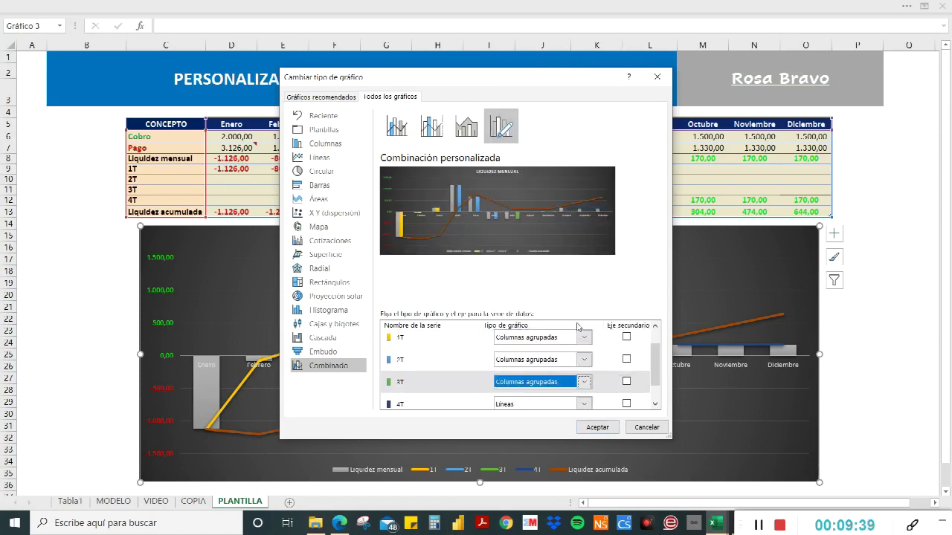
left_click(583, 407)
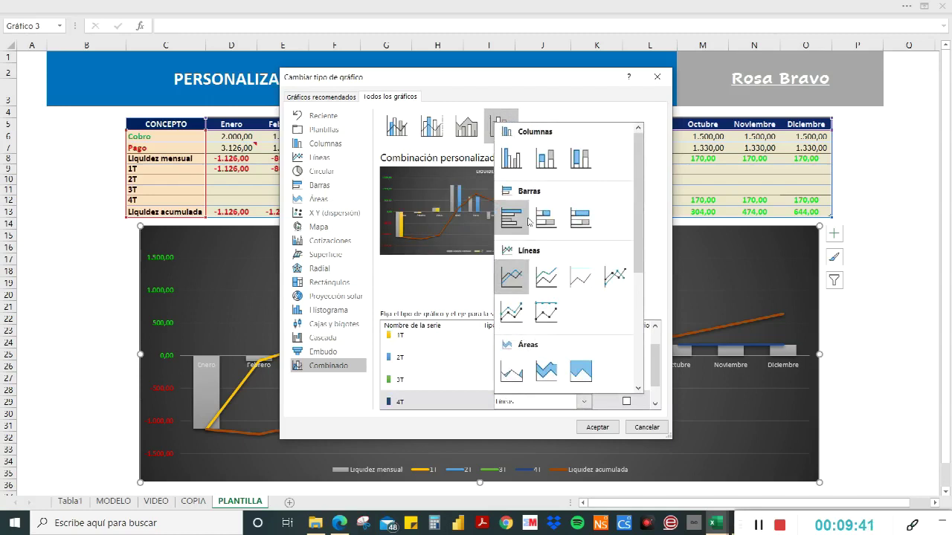
left_click(511, 161)
scroll(655, 368, "down", 1)
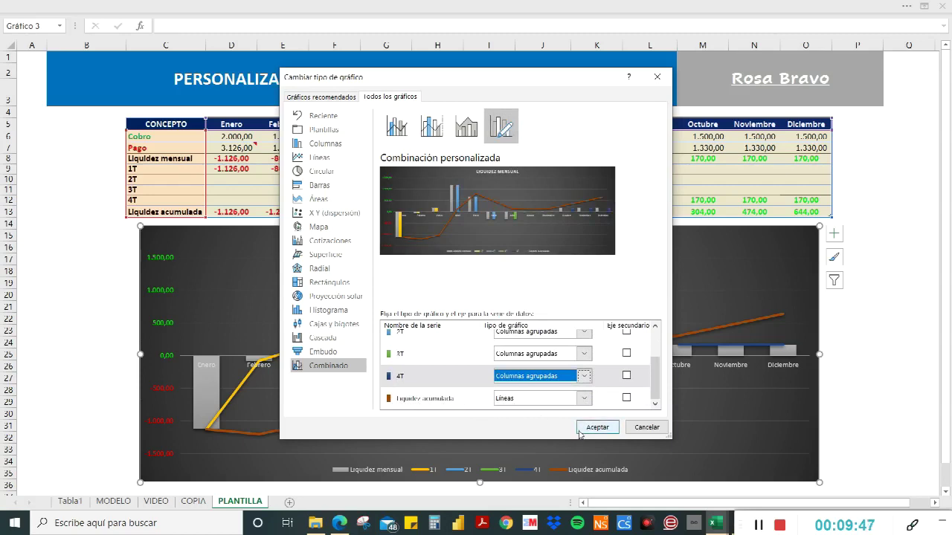
left_click(582, 429)
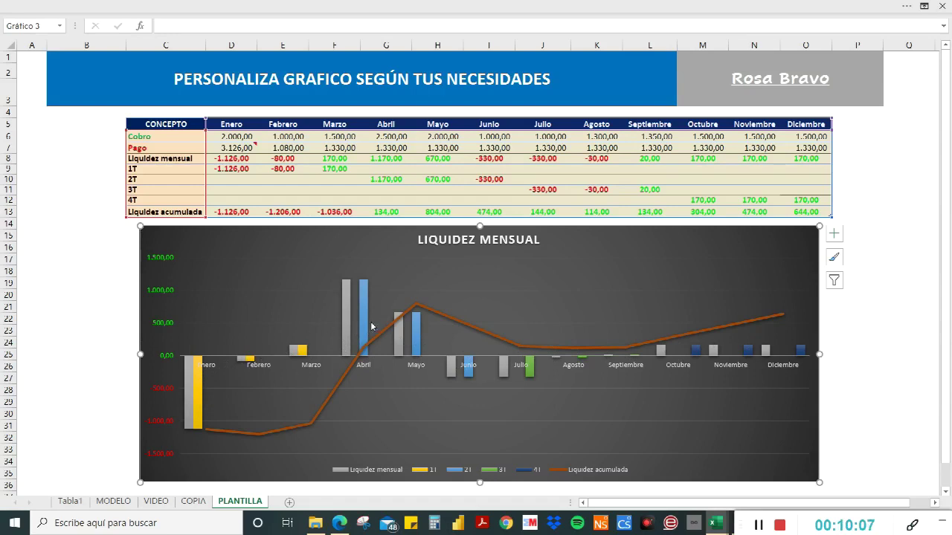
left_click(138, 158)
key("ctrl+shift+Right")
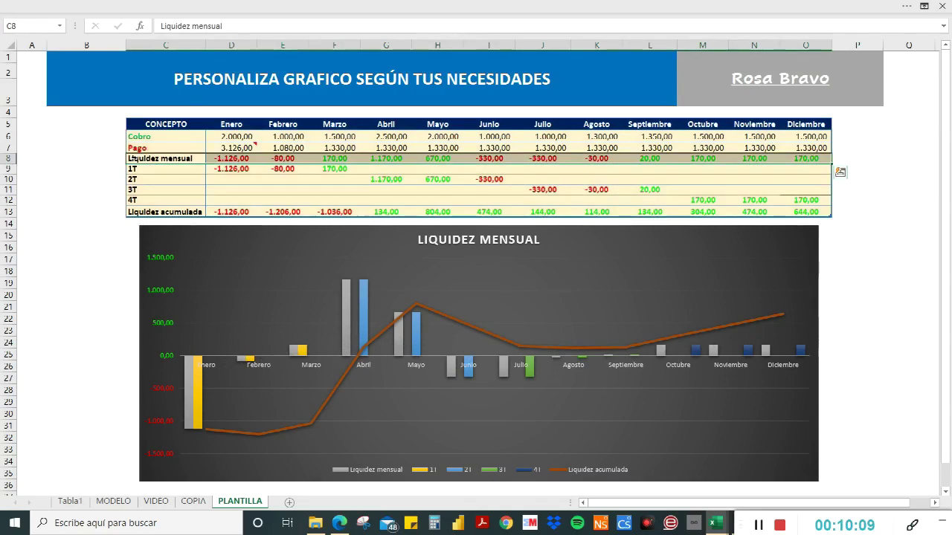
left_click_drag(147, 213, 819, 212)
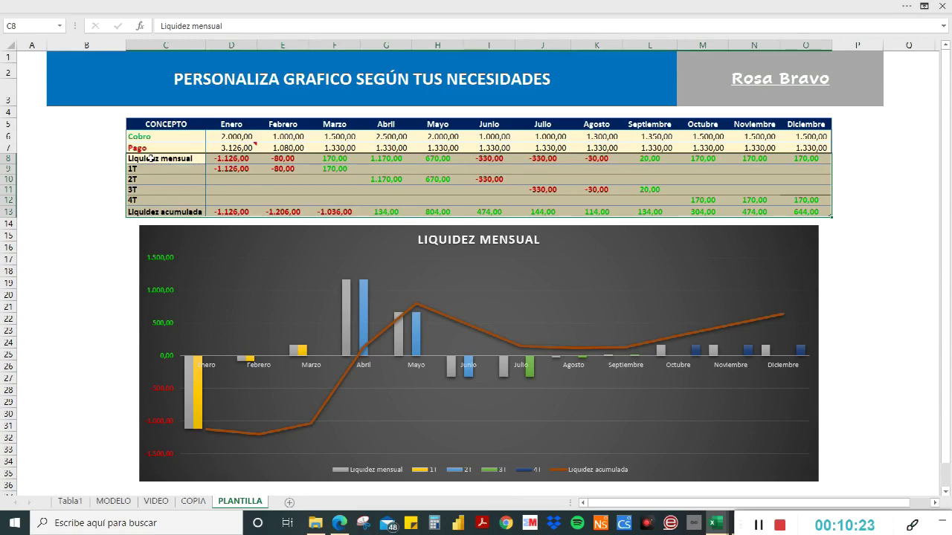
left_click(755, 254)
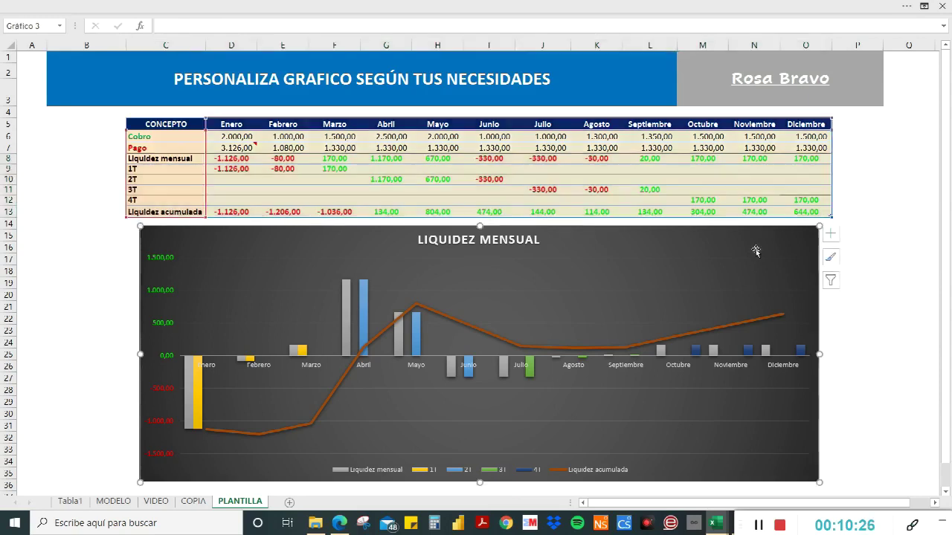
- Filter the Liquidez mensual series out of the chart, then reselect the chart
left_click(834, 281)
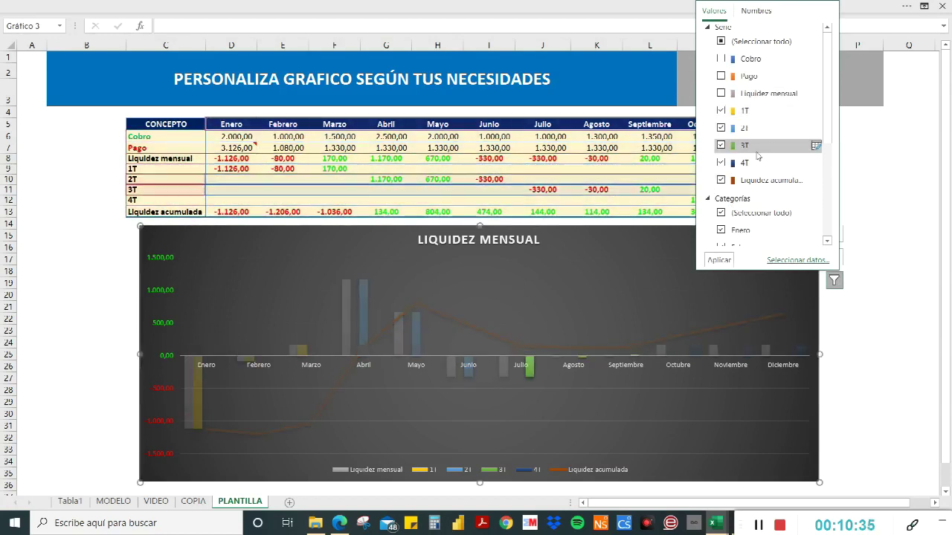
left_click(718, 260)
left_click(896, 366)
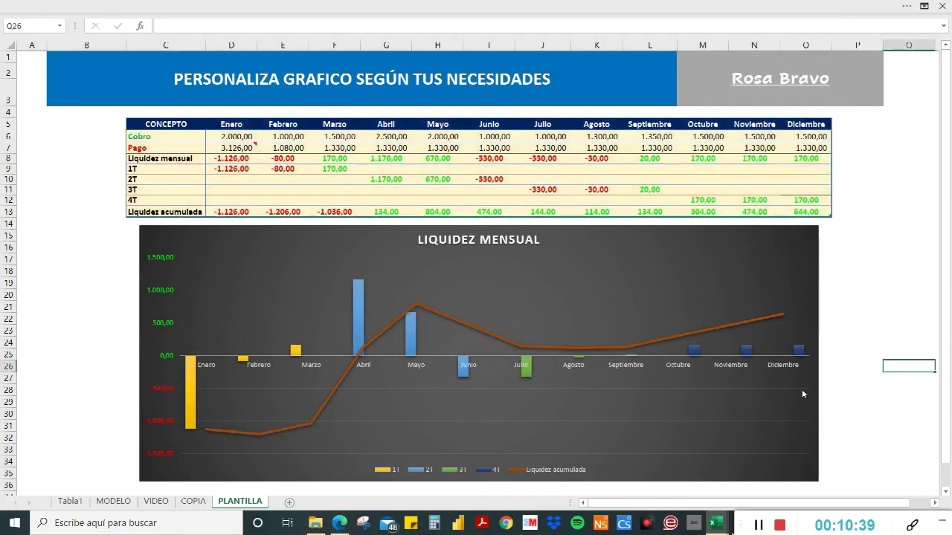
left_click(749, 246)
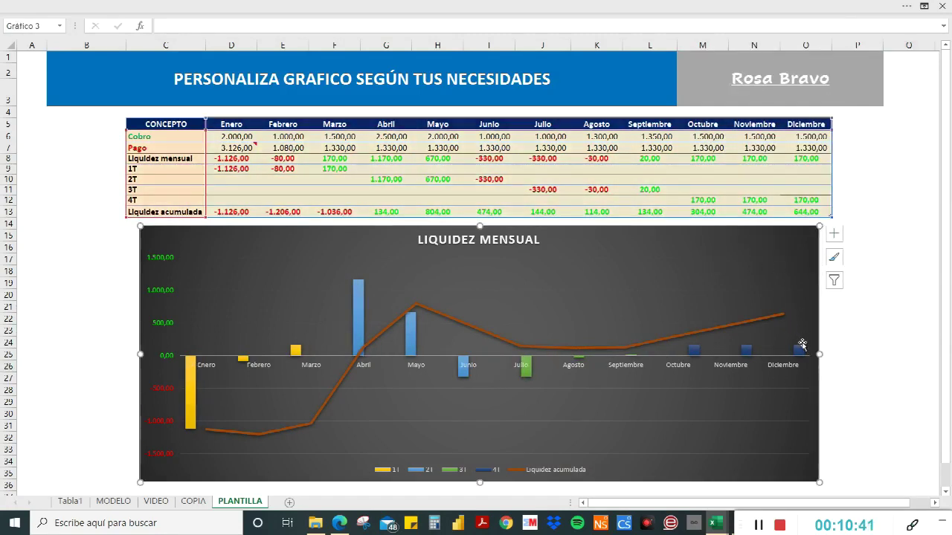
- Narrow the chart, centre it under the table, and apply chart style Estilo 6
left_click_drag(818, 355, 602, 354)
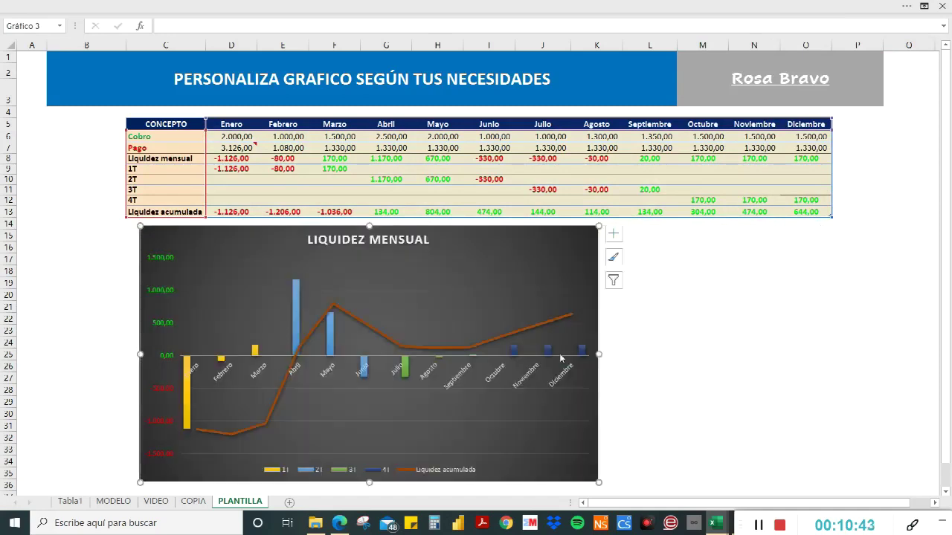
left_click_drag(464, 246, 565, 245)
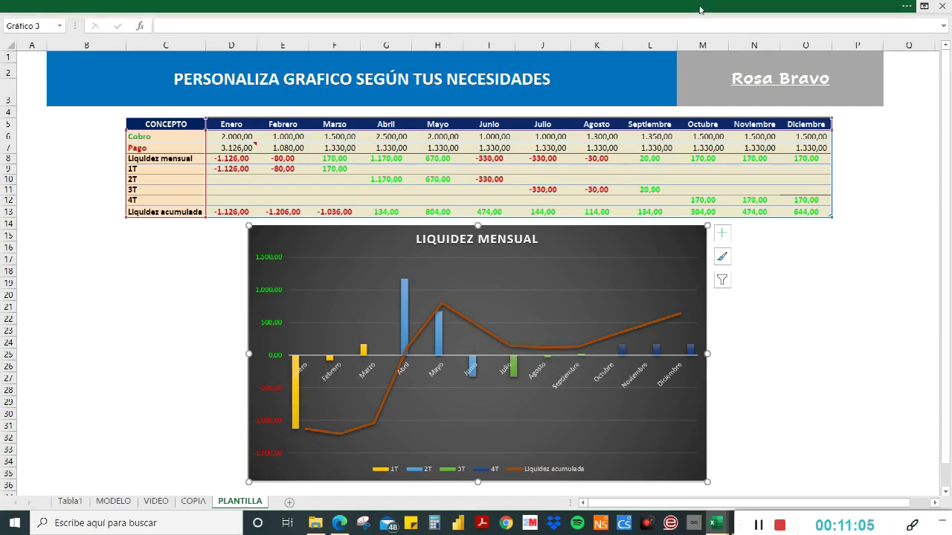
left_click(702, 9)
left_click(705, 31)
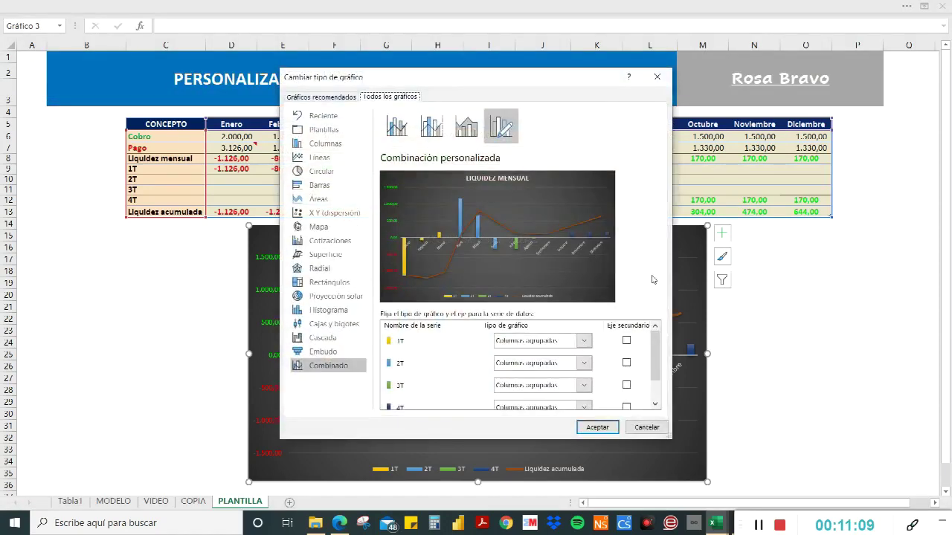
left_click(643, 428)
left_click(688, 11)
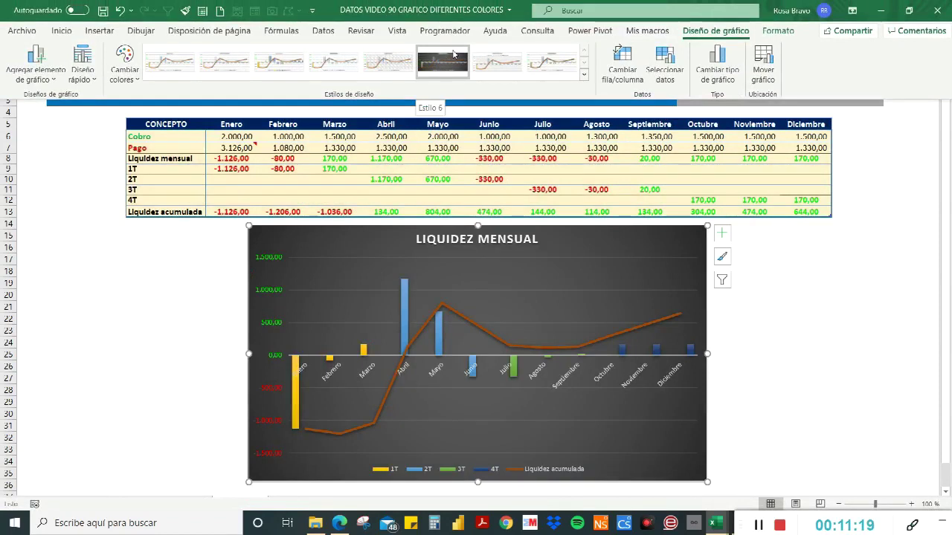
left_click(454, 54)
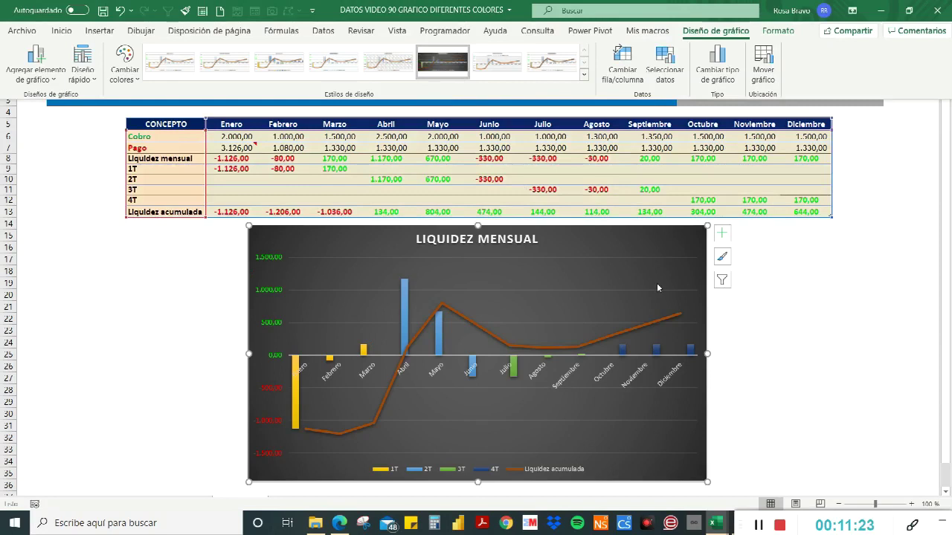
left_click(656, 243)
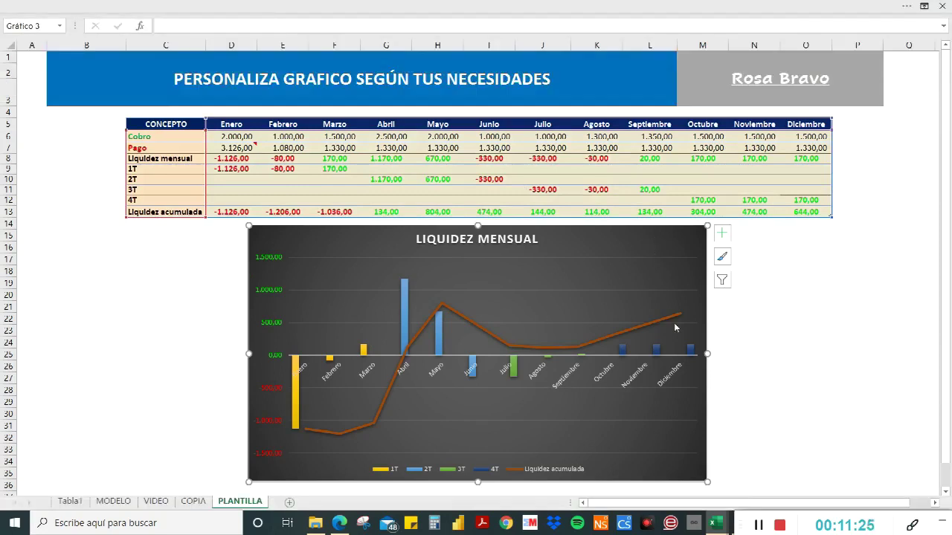
left_click(720, 282)
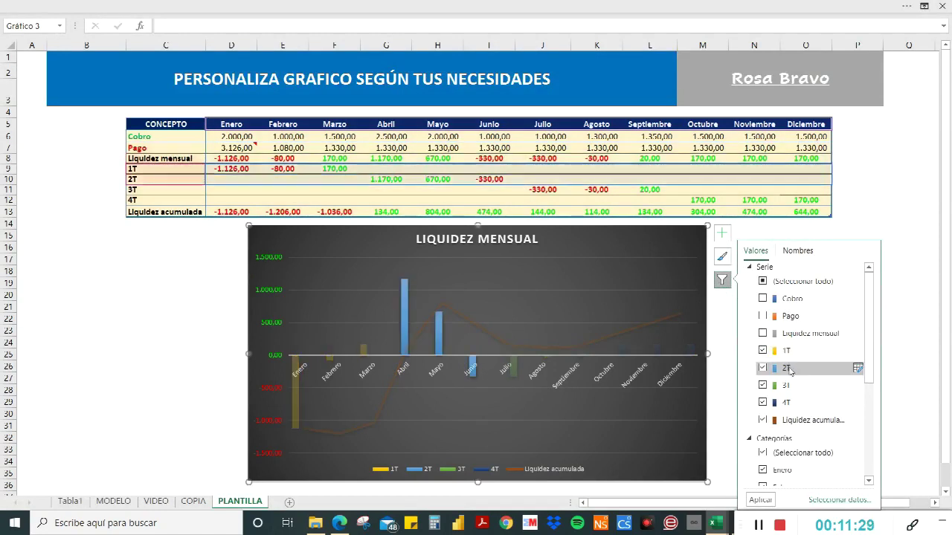
scroll(782, 451, "down", 2)
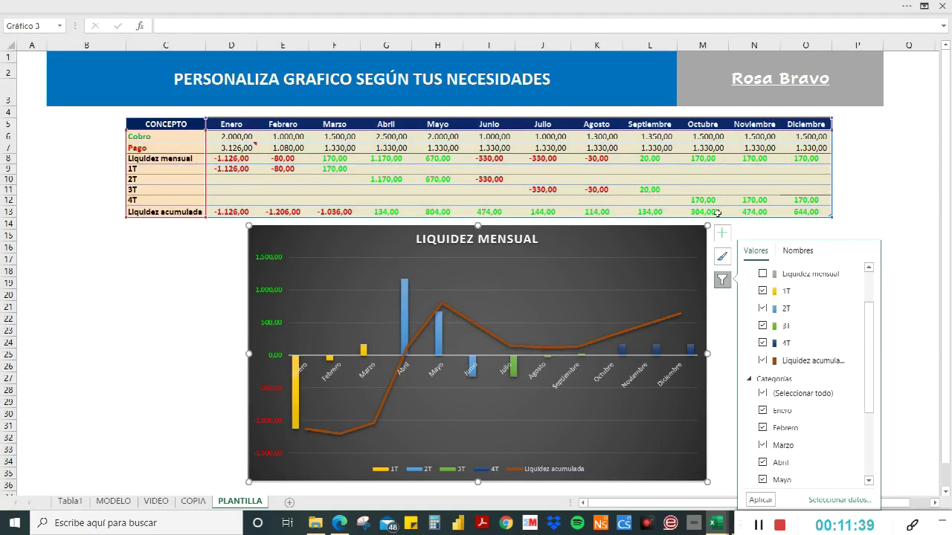
left_click(891, 223)
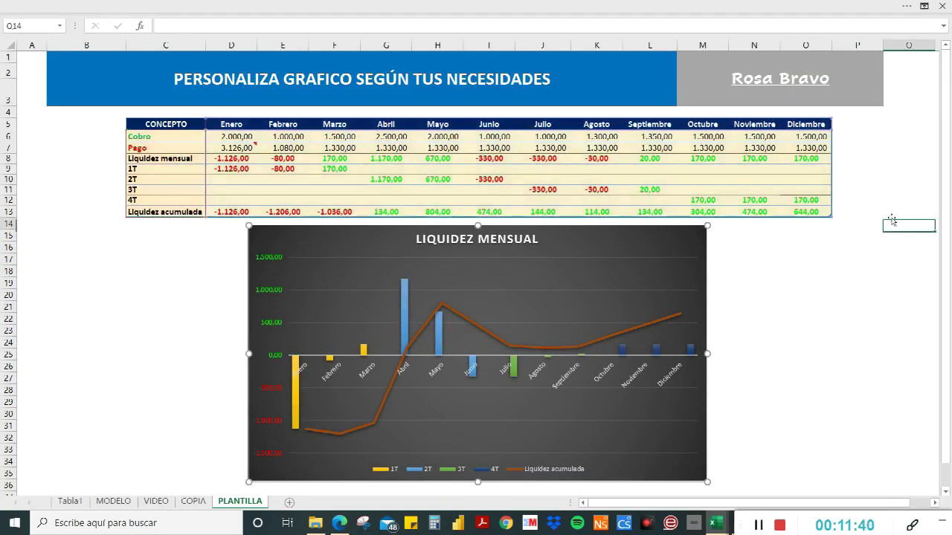
left_click(405, 312)
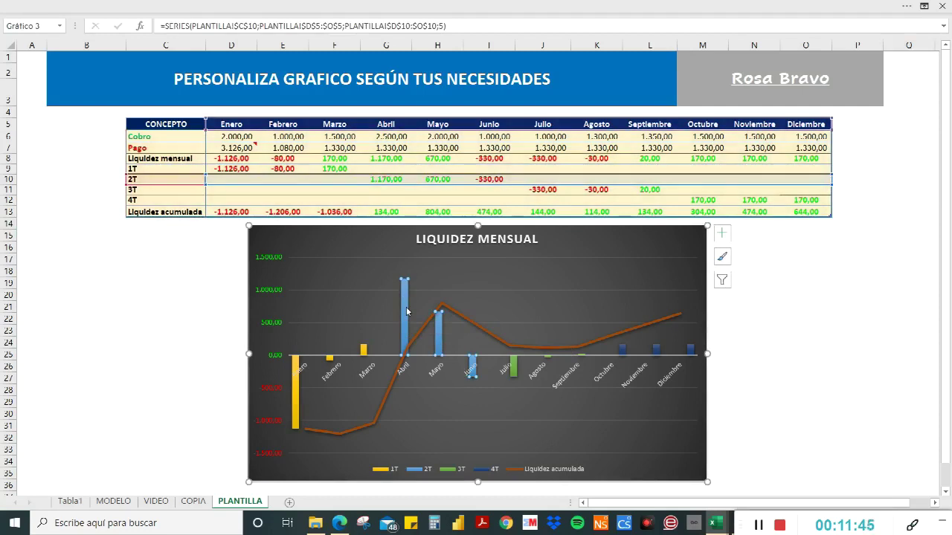
- Format the 2T series with Superposición de series 100 % and Ancho del rango 25 %
right_click(406, 311)
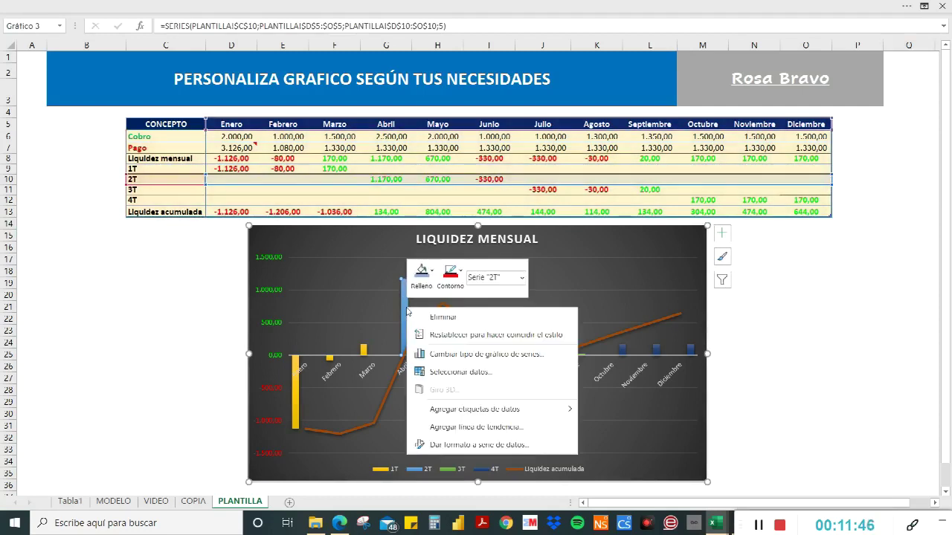
left_click(485, 445)
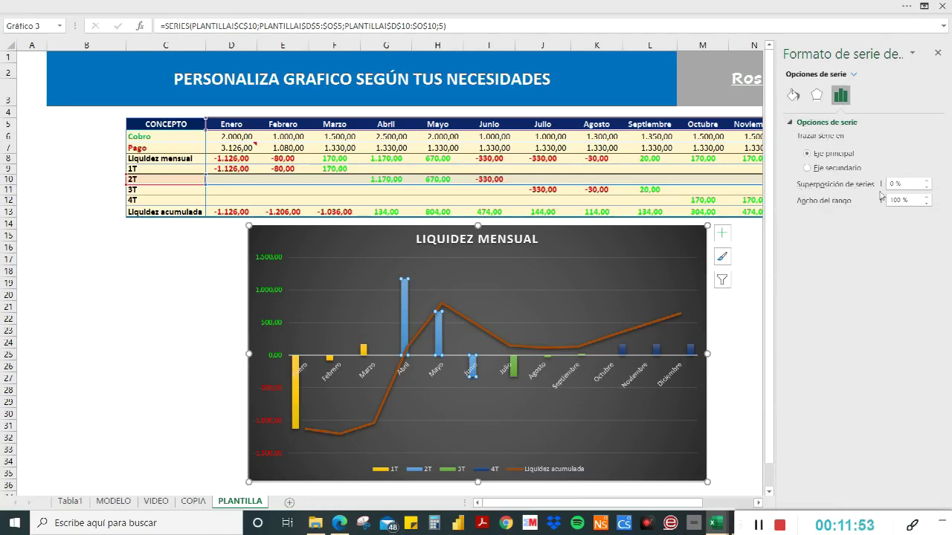
left_click(911, 184)
type("10")
double_click(902, 201)
type("0")
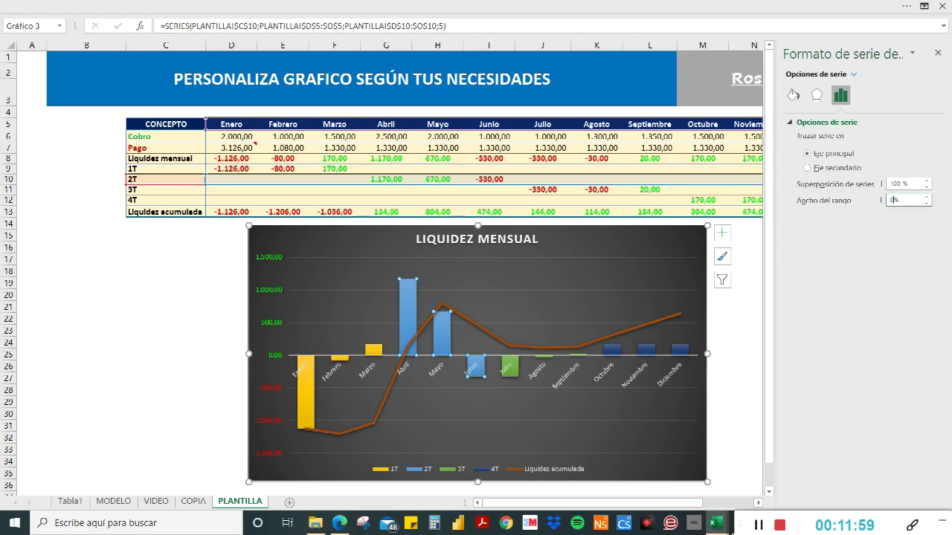
key("Return")
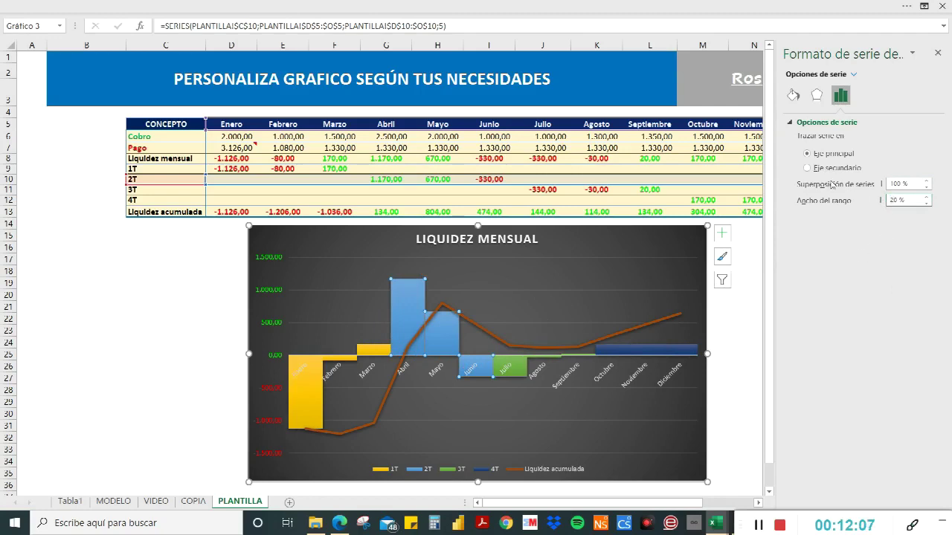
left_click(910, 197)
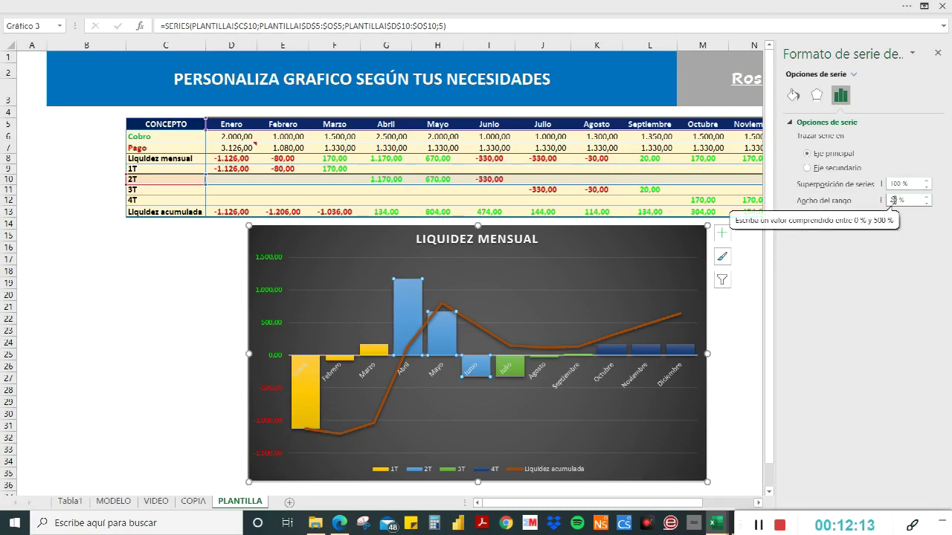
type("25")
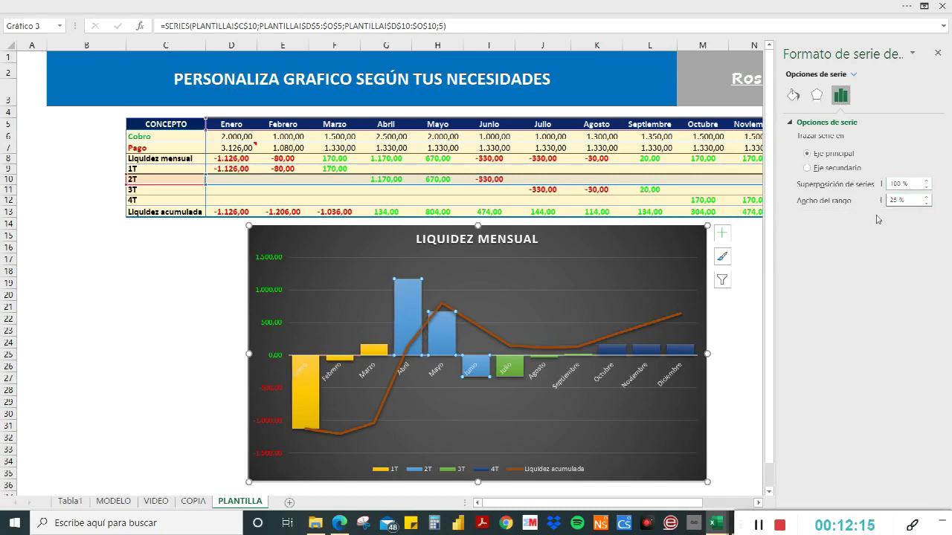
- Confirm the 25 % gap, close the Formato de forma pane, and review the chart elements list
left_click(746, 318)
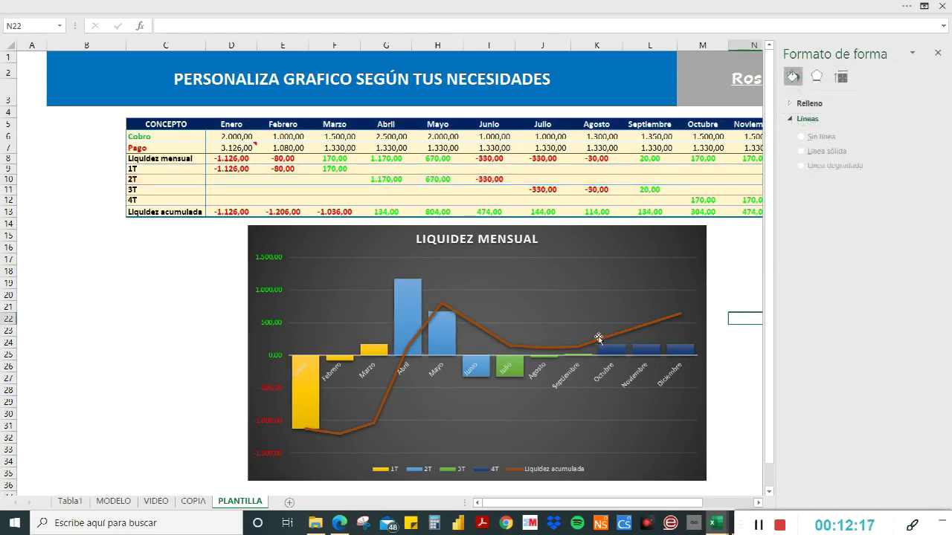
left_click(937, 53)
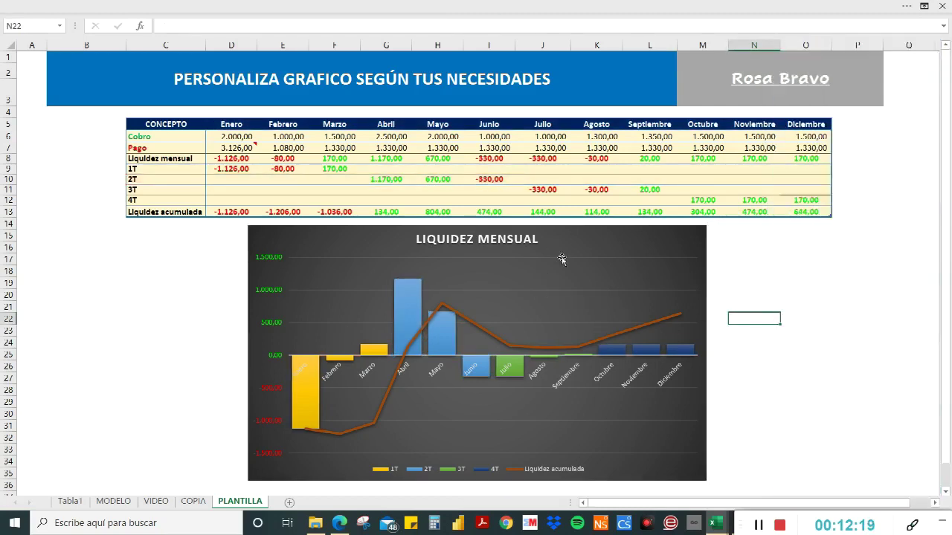
left_click(684, 244)
left_click(723, 235)
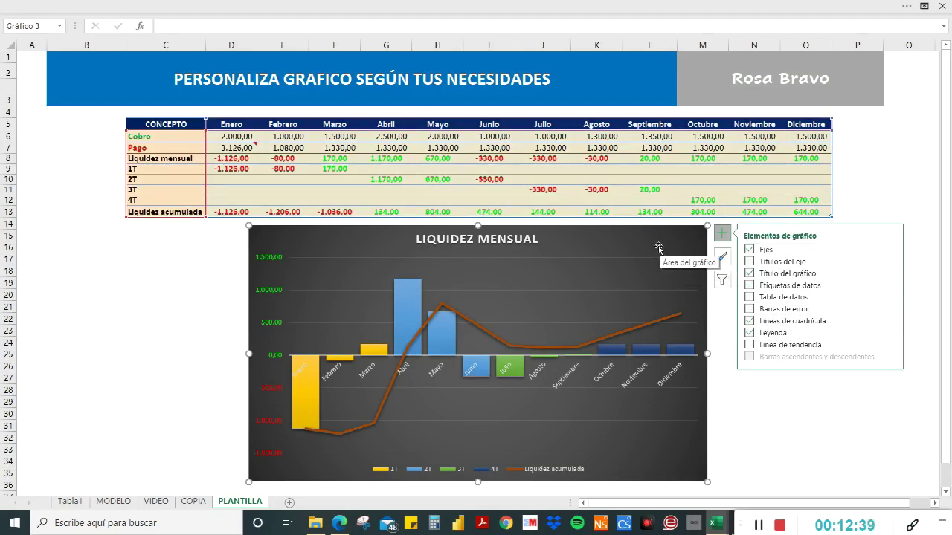
left_click(760, 394)
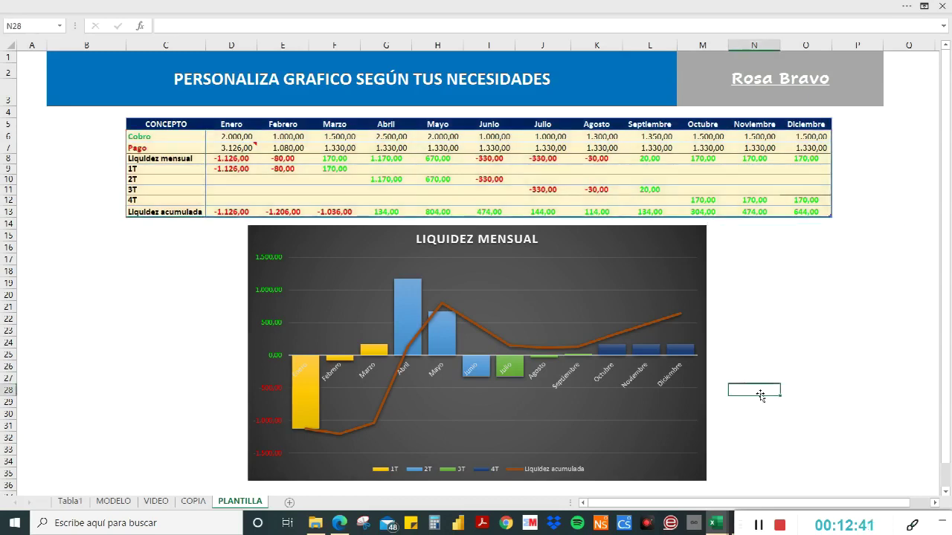